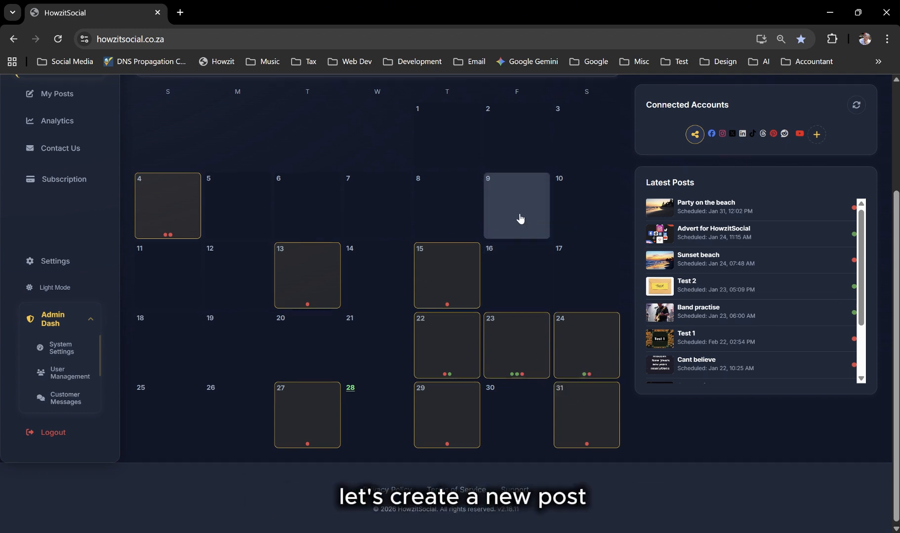
Choose January 30 in the calendar and start creating a new post for that day.
scroll(519, 217, "up", 3)
scroll(519, 217, "down", 3)
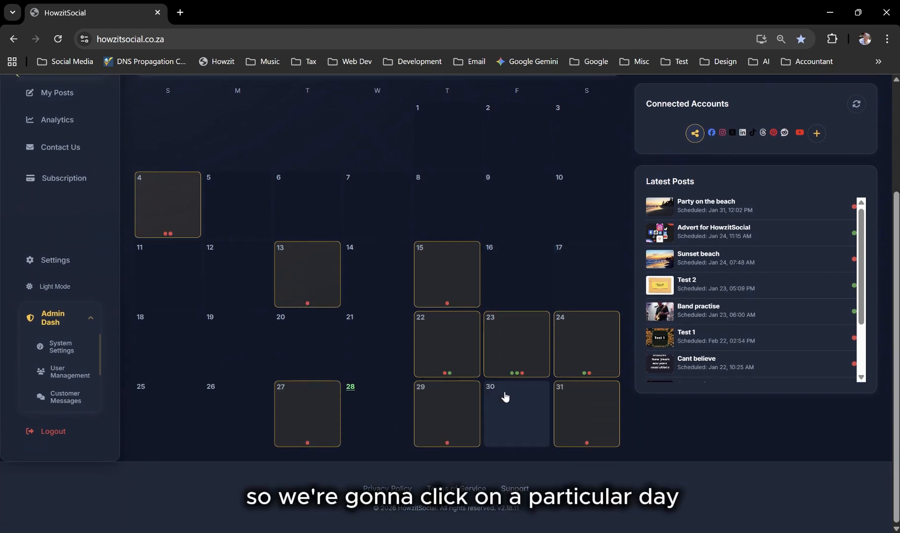
left_click(507, 418)
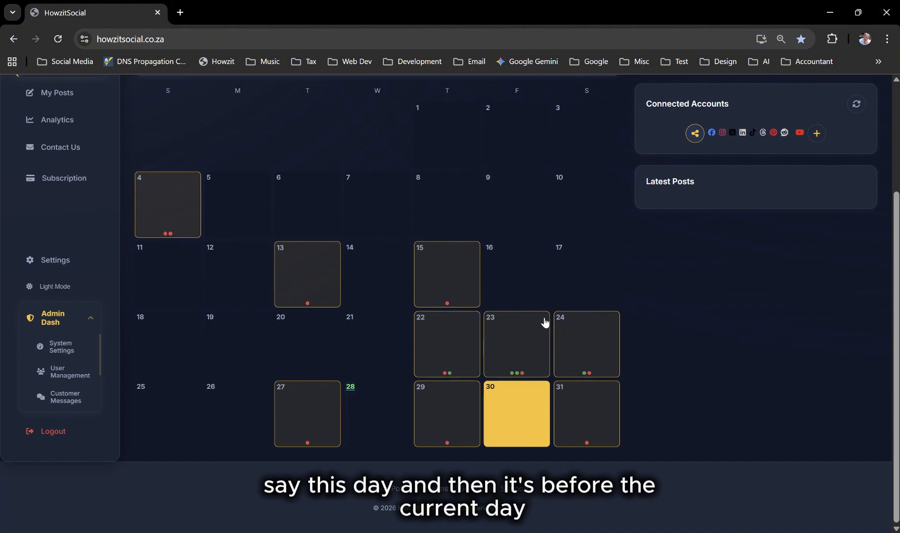
scroll(542, 311, "up", 3)
left_click(584, 162)
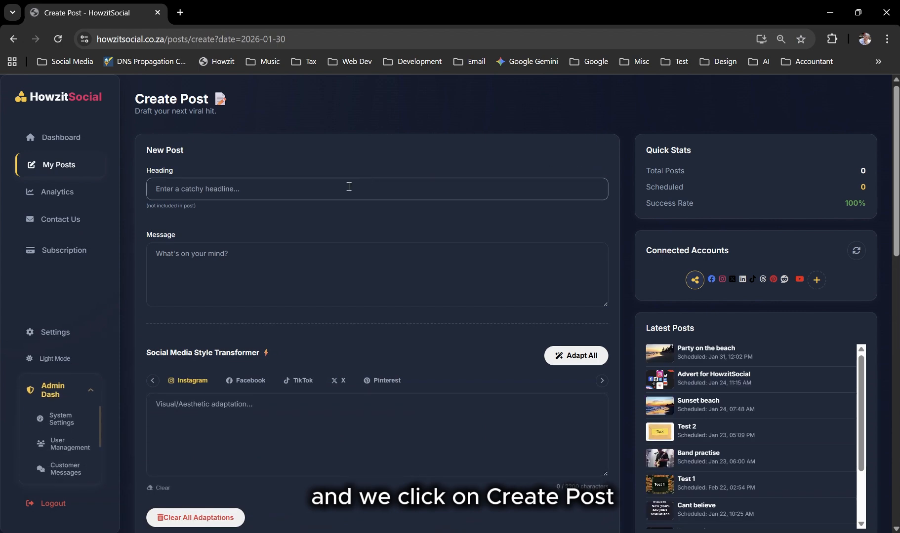
Set the heading to 'New Braai Event' and begin the message with 'Please come join us for our new braai event to celebrate 50 years in business.'.
left_click(249, 191)
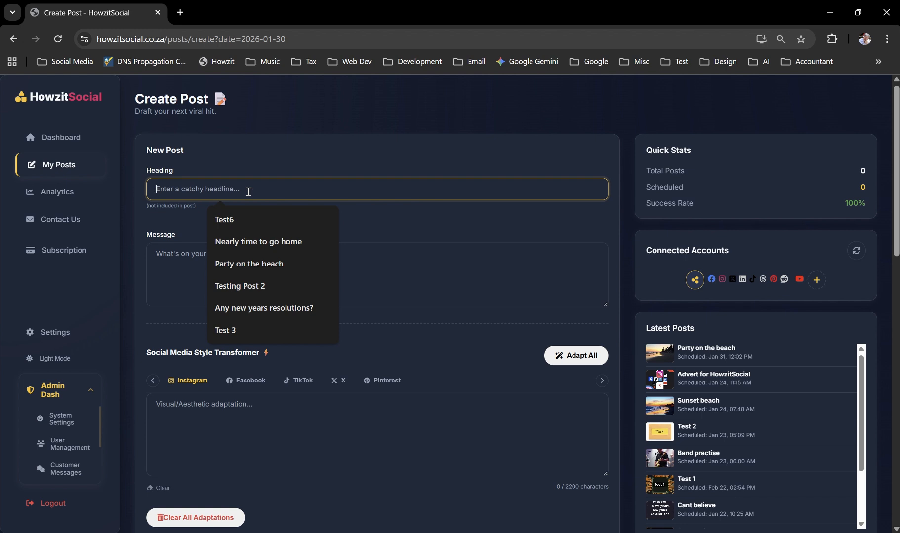
type("New Braai Event")
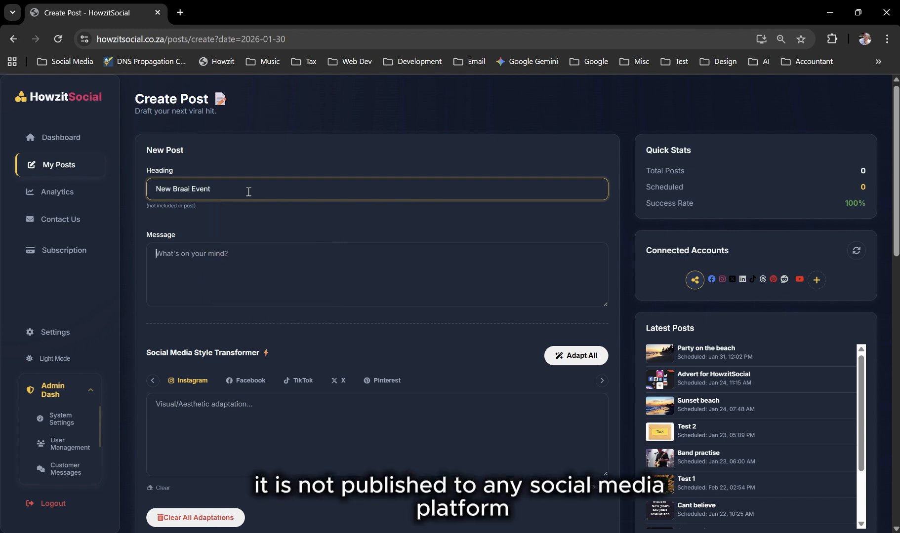
key("Tab")
type("Please come join ")
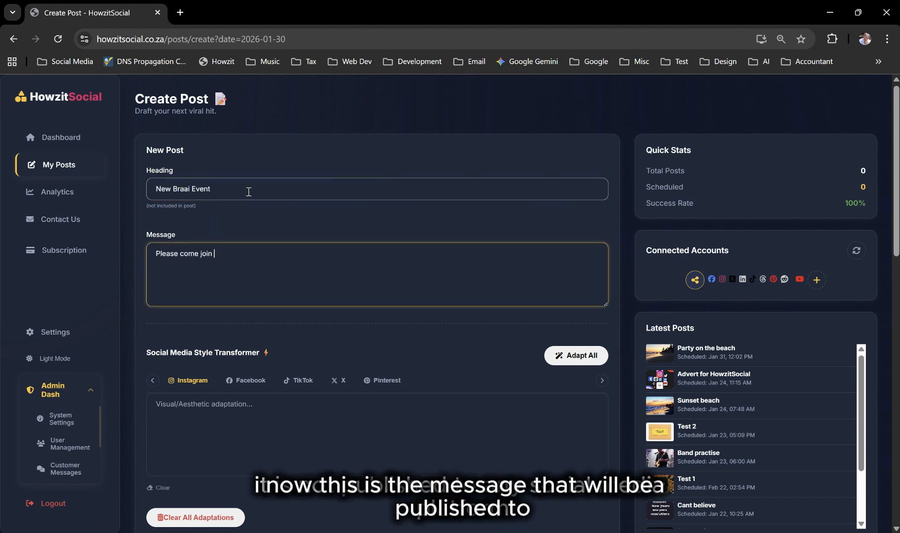
type("us for our new braai e")
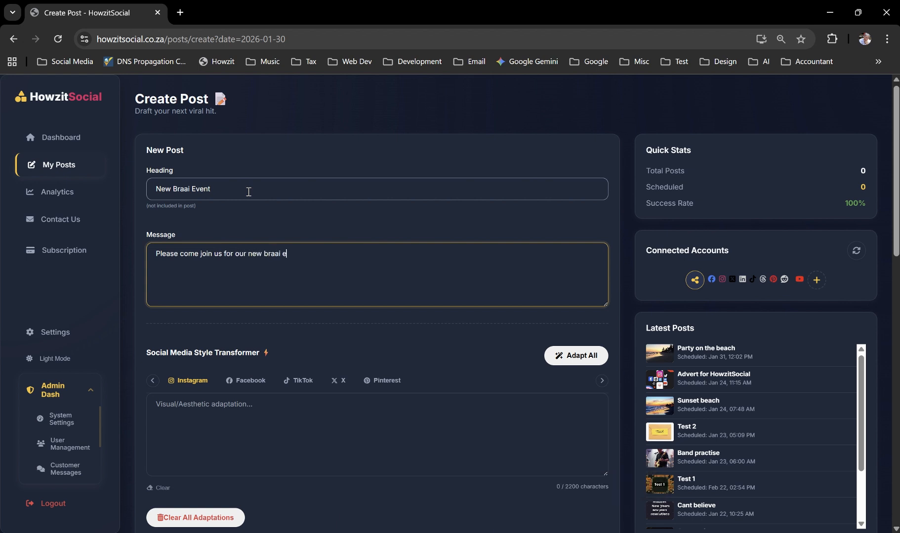
type("vent to celebrate 50 years in busi")
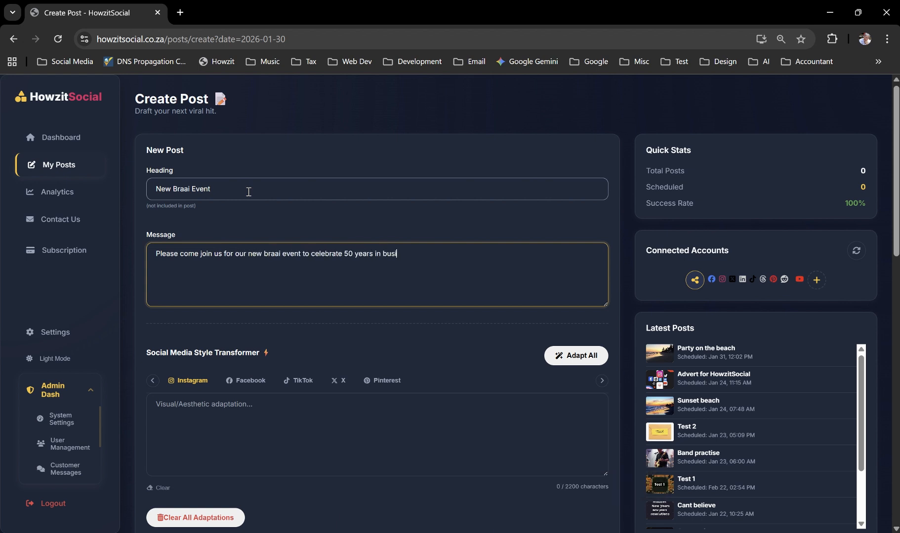
type("ness. D")
key("BackSpace")
Add the second message line 'Your first drink as well as your hotdog are on us'.
type("You")
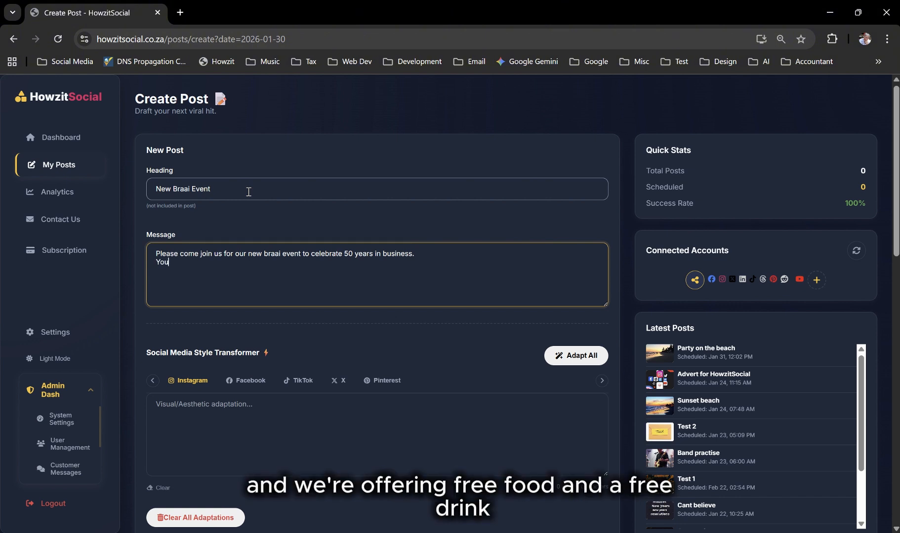
type("r first drink as well as ")
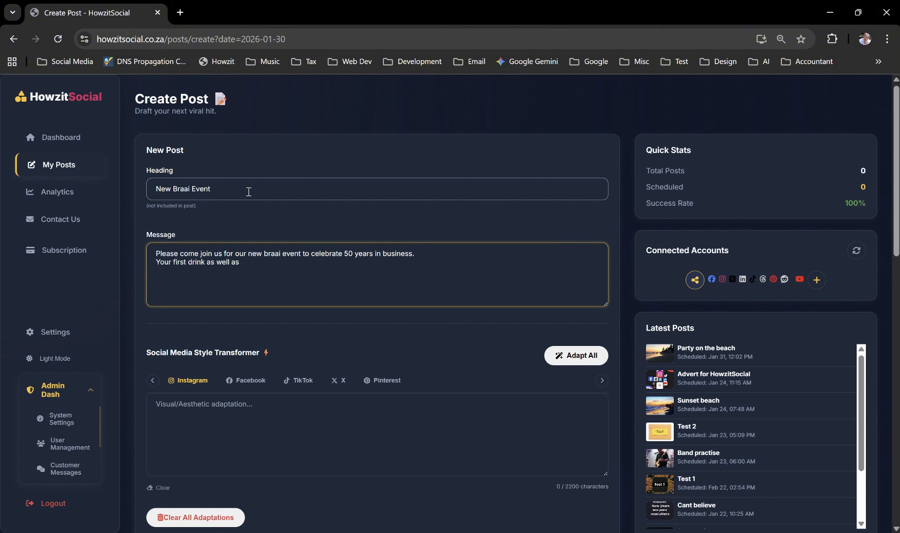
type("your hordog")
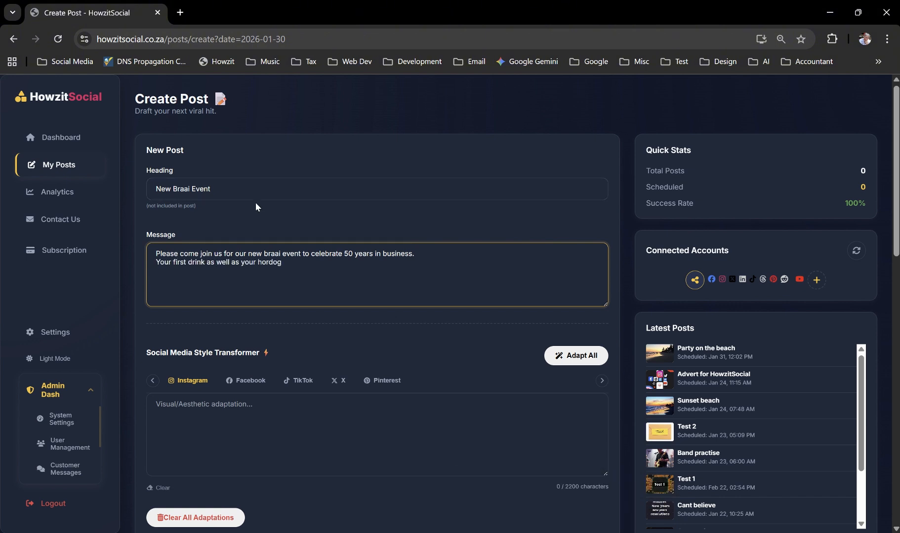
key("BackSpace")
key("BackSpace")
key("BackSpace")
key("BackSpace")
type("tdog are on us")
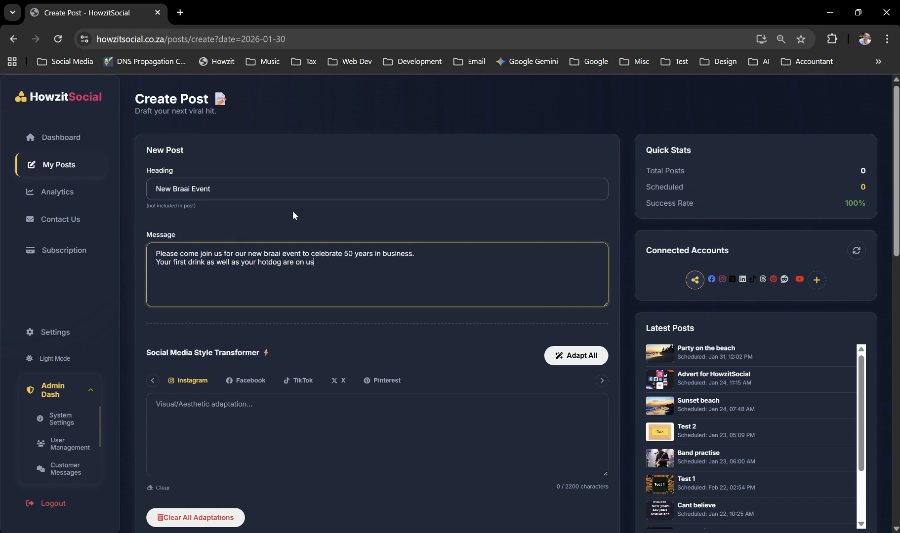
Generate style adaptations of the message for all social media platforms.
scroll(387, 214, "down", 4)
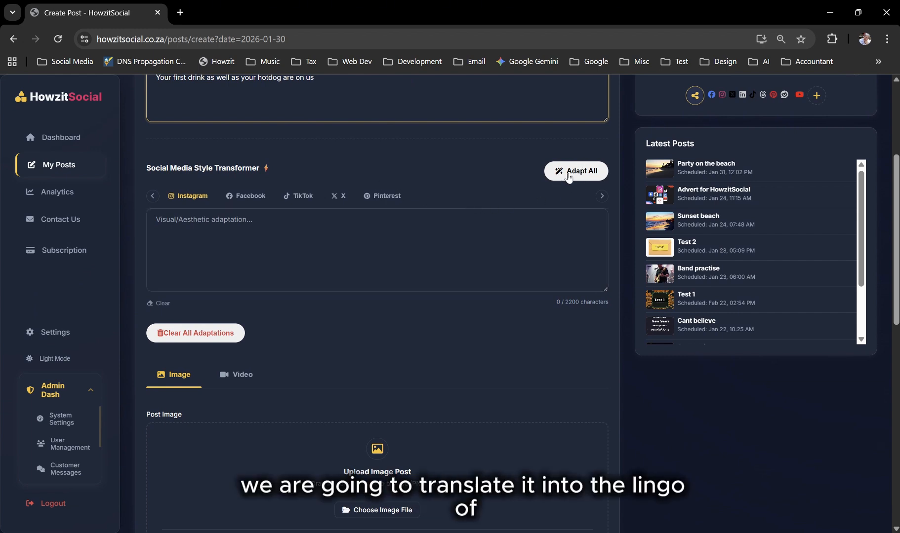
scroll(526, 180, "up", 1)
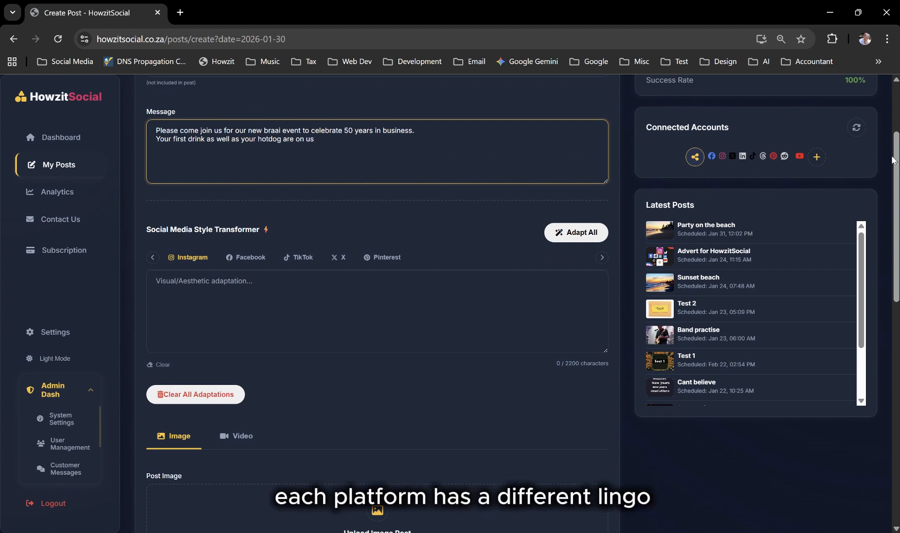
scroll(886, 170, "down", 1)
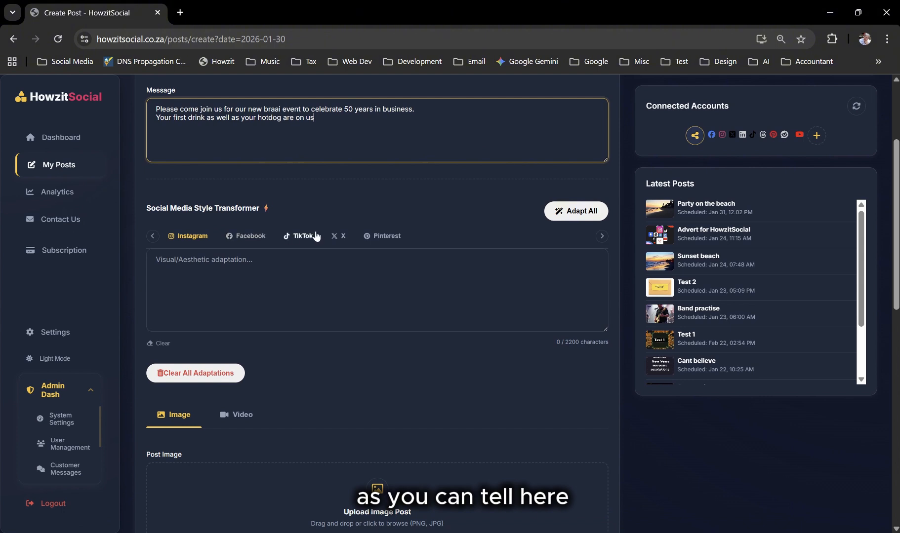
left_click(586, 212)
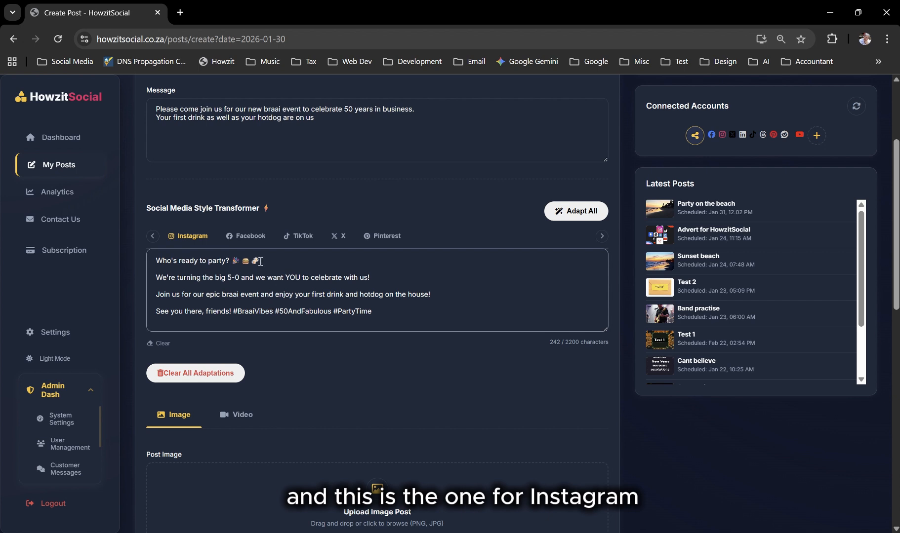
Review the adapted texts for Facebook, TikTok, X, Pinterest and Instagram and compare their lengths with the character limits.
left_click(242, 238)
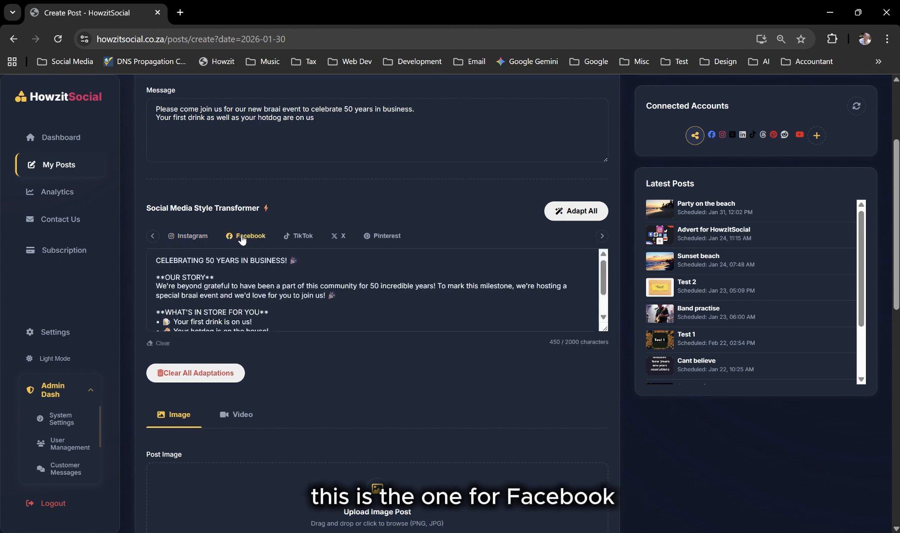
left_click(302, 237)
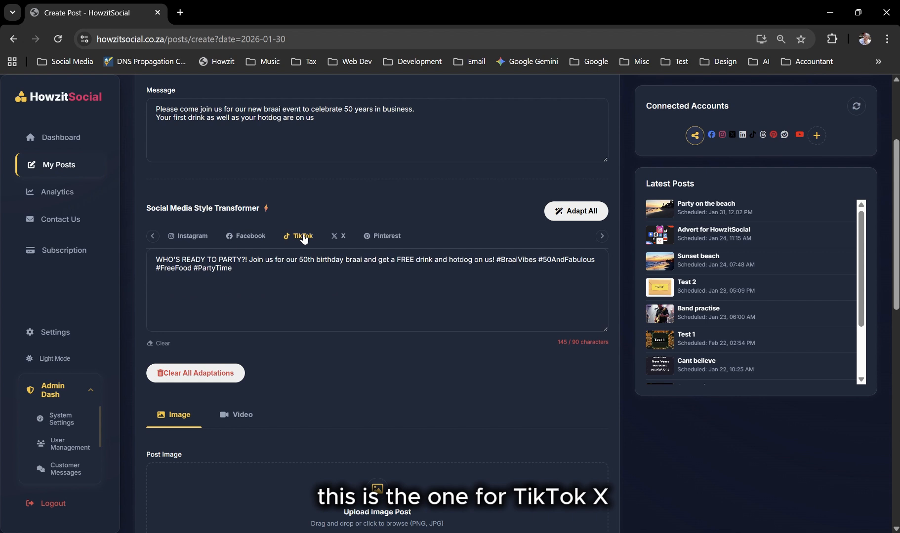
left_click(339, 237)
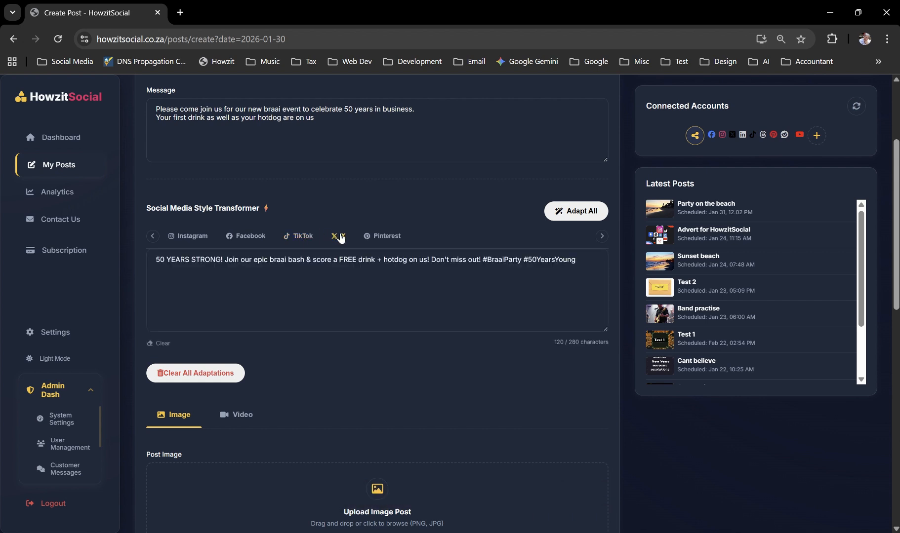
left_click(376, 237)
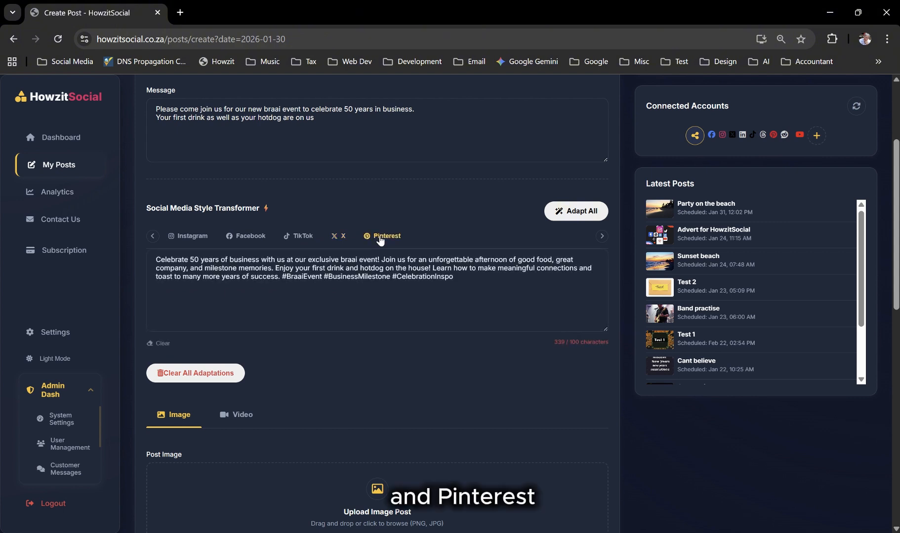
left_click(184, 237)
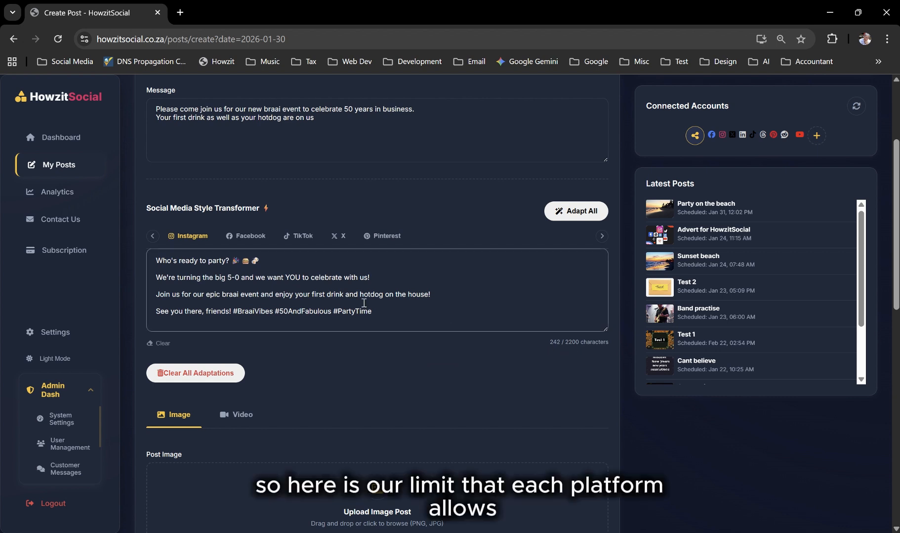
left_click(250, 237)
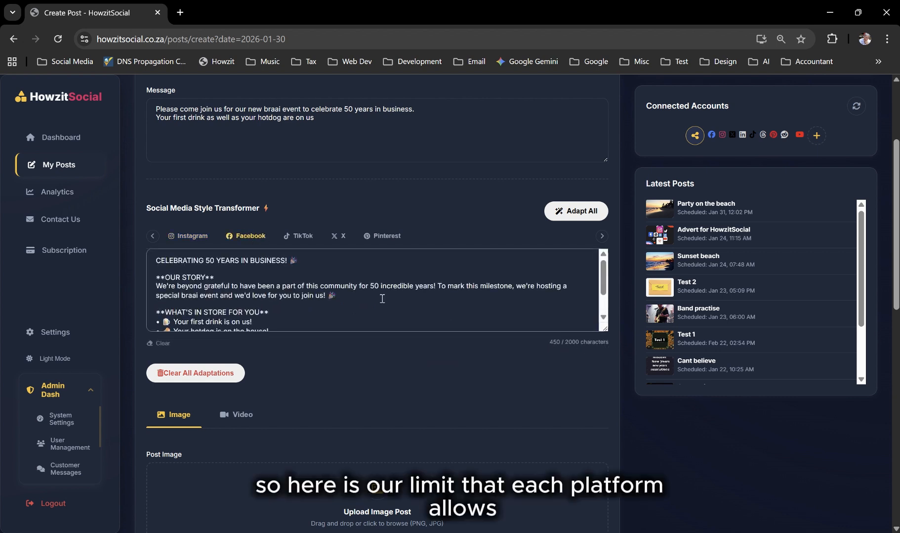
left_click(298, 236)
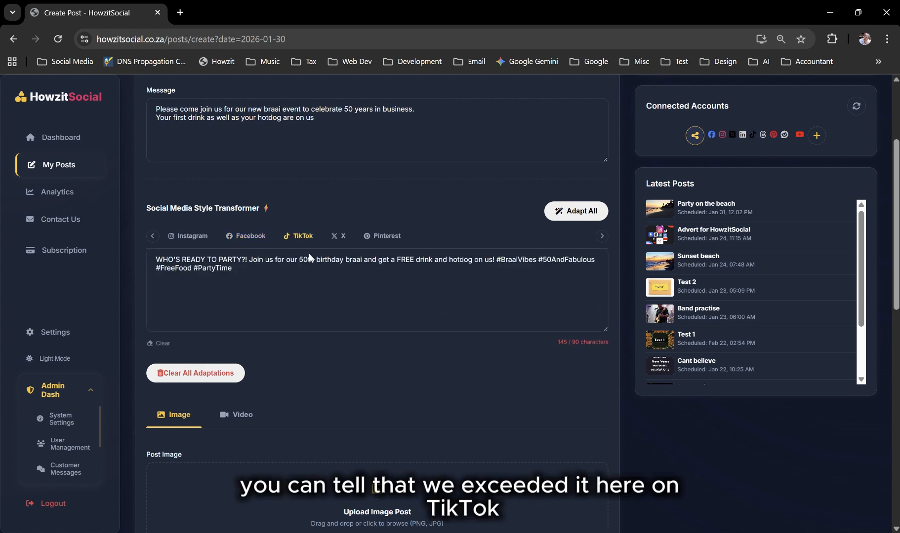
left_click_drag(555, 343, 609, 342)
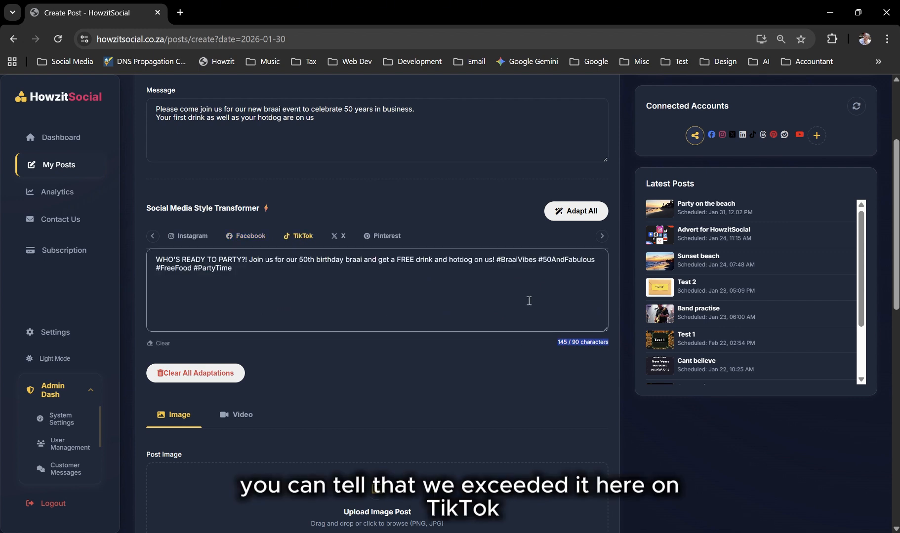
Delete the hashtags and the closing 'on us!' from the end of the TikTok adaptation.
left_click(240, 268)
left_click_drag(240, 268, 497, 262)
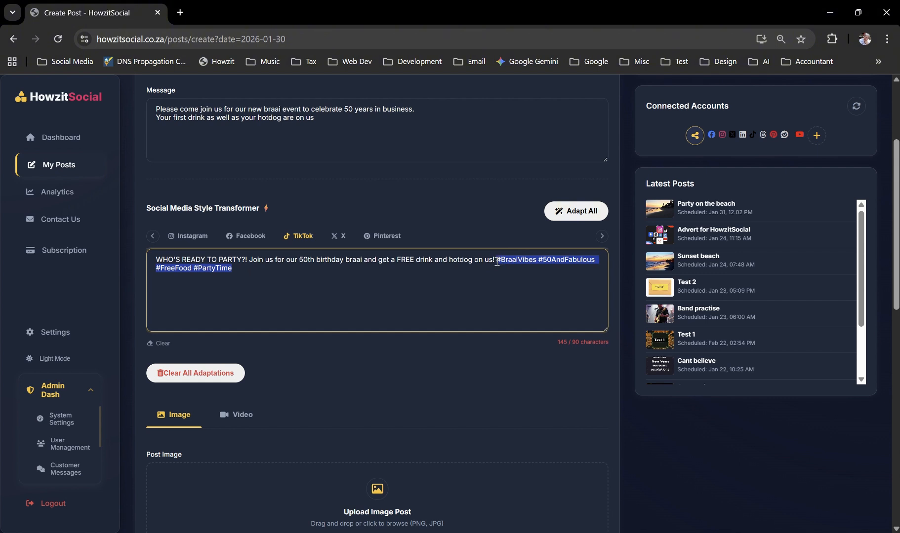
key("BackSpace")
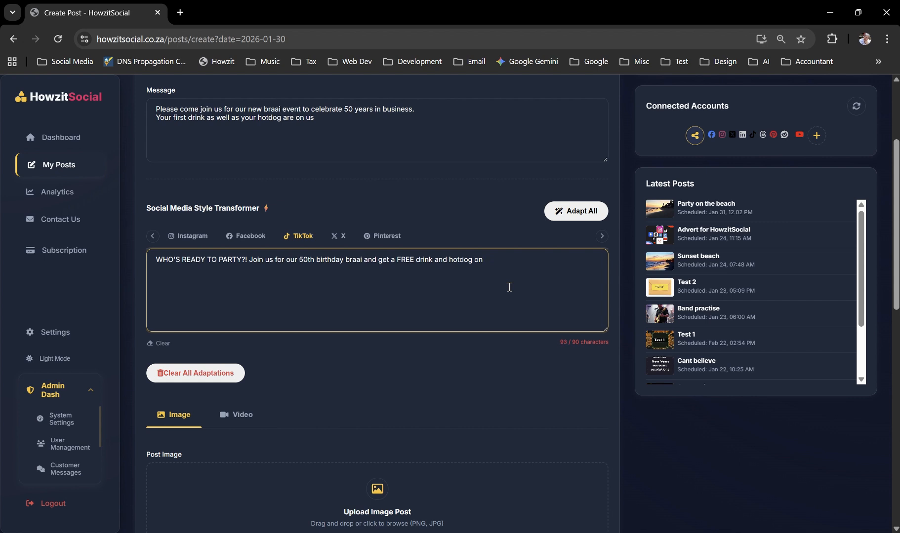
key("BackSpace")
key("BackSpace")
key("BackSpace")
Remove the question mark after 'PARTY' in the TikTok adaptation and complete its last word as 'hotdog'.
left_click(159, 261)
key("Right")
key("Right")
key("BackSpace")
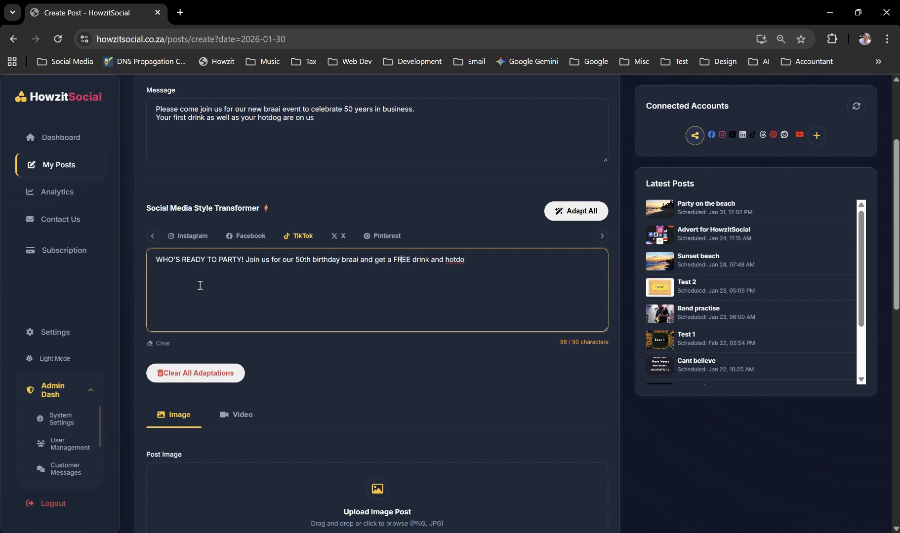
type("g")
Delete 'Join us for an unforgettable afternoon of good food, great company, and' and all hashtags from the Pinterest adaptation.
left_click(337, 236)
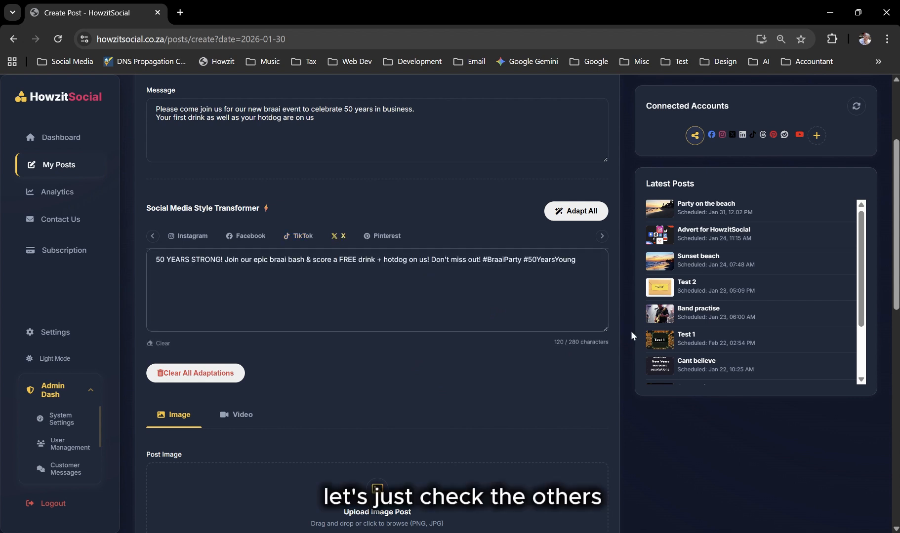
left_click(381, 237)
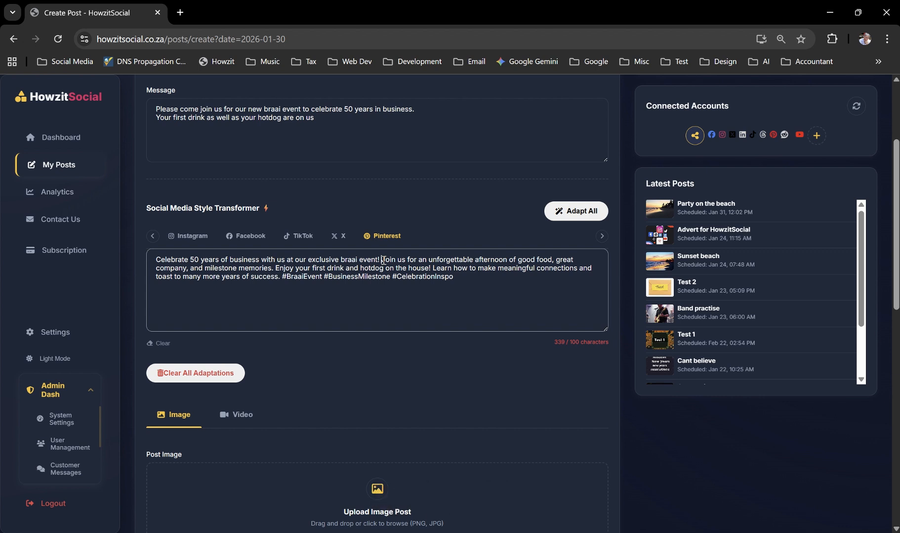
left_click_drag(383, 260, 204, 269)
key("BackSpace")
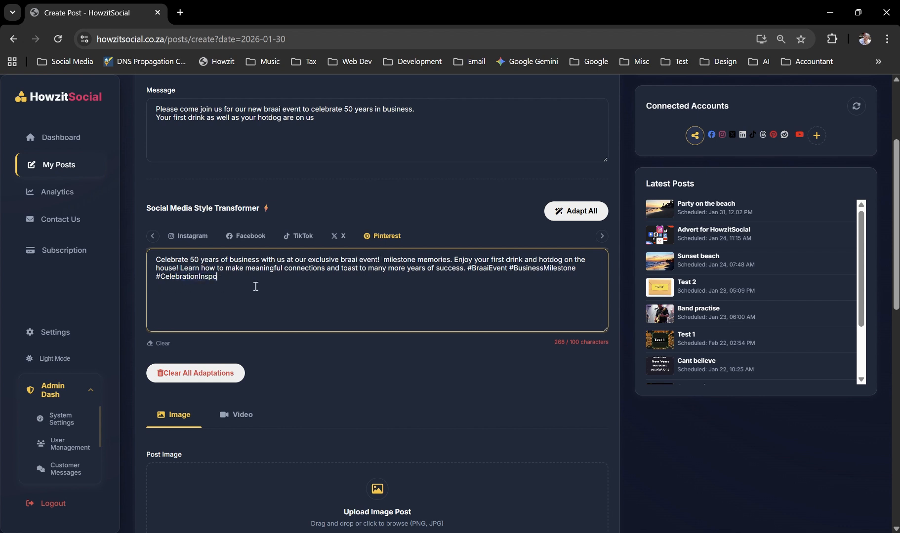
left_click_drag(253, 285, 464, 267)
key("BackSpace")
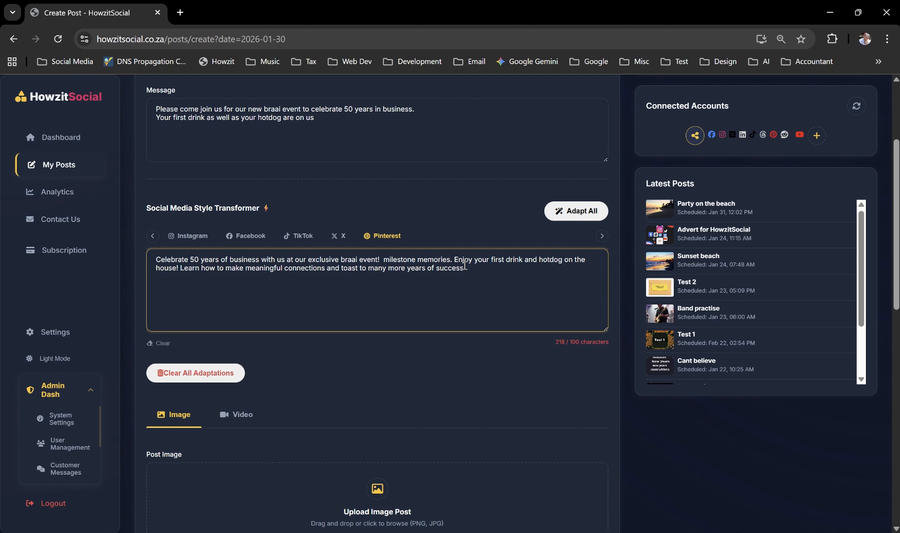
Cut everything after 'milestone memories.' from the Pinterest adaptation so it fits the 100-character limit.
key("BackSpace")
key("BackSpace")
key("BackSpace")
key("BackSpace")
key("BackSpace")
key("BackSpace")
key("BackSpace")
key("BackSpace")
key("BackSpace")
key("BackSpace")
key("BackSpace")
key("BackSpace")
key("BackSpace")
key("BackSpace")
key("BackSpace")
key("BackSpace")
key("BackSpace")
key("BackSpace")
key("BackSpace")
key("BackSpace")
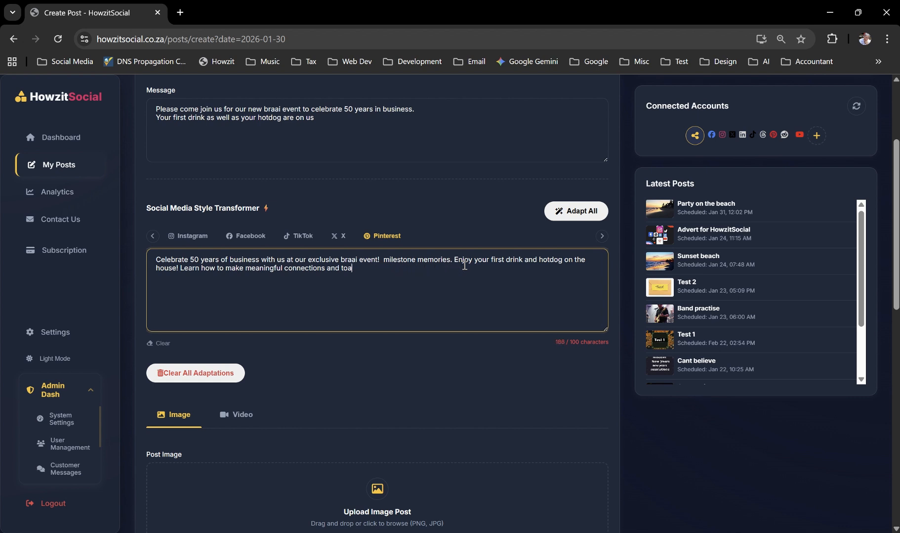
key("BackSpace")
key("BackSpace")
key("BackSpace")
key("BackSpace")
key("BackSpace")
key("BackSpace")
key("BackSpace")
key("BackSpace")
key("BackSpace")
key("BackSpace")
key("BackSpace")
key("BackSpace")
key("BackSpace")
key("BackSpace")
key("BackSpace")
key("BackSpace")
key("BackSpace")
key("BackSpace")
key("BackSpace")
key("BackSpace")
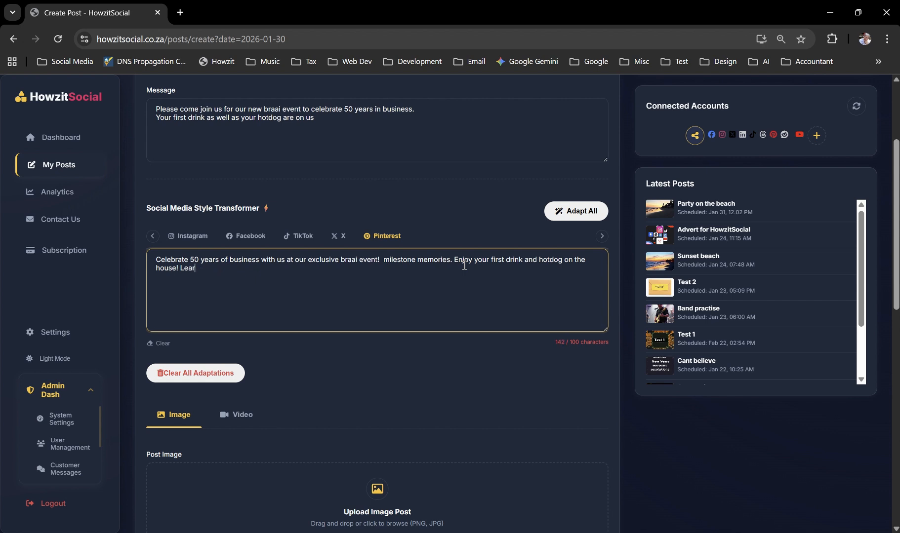
key("BackSpace")
key("BackSpace")
key("BackSpace")
key("BackSpace")
key("BackSpace")
key("BackSpace")
key("BackSpace")
key("BackSpace")
key("BackSpace")
key("BackSpace")
key("BackSpace")
key("BackSpace")
key("BackSpace")
key("BackSpace")
key("BackSpace")
key("BackSpace")
key("BackSpace")
key("BackSpace")
key("BackSpace")
key("BackSpace")
key("BackSpace")
key("BackSpace")
key("BackSpace")
key("BackSpace")
key("BackSpace")
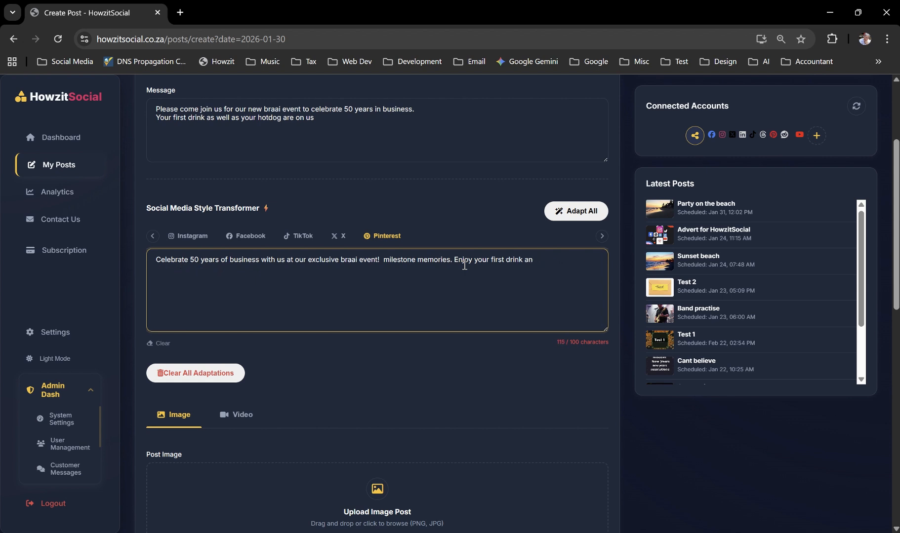
key("BackSpace")
key("BackSpace")
key("BackSpace")
key("BackSpace")
key("BackSpace")
key("BackSpace")
key("BackSpace")
key("BackSpace")
key("BackSpace")
key("BackSpace")
key("BackSpace")
key("BackSpace")
key("BackSpace")
key("BackSpace")
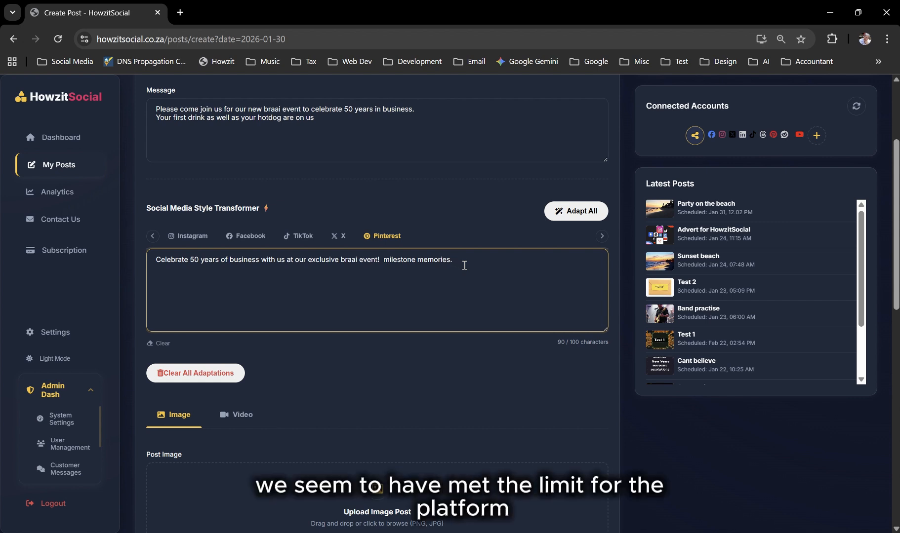
Add 'Free Food!' to the end of the Pinterest adaptation.
type("Free Food")
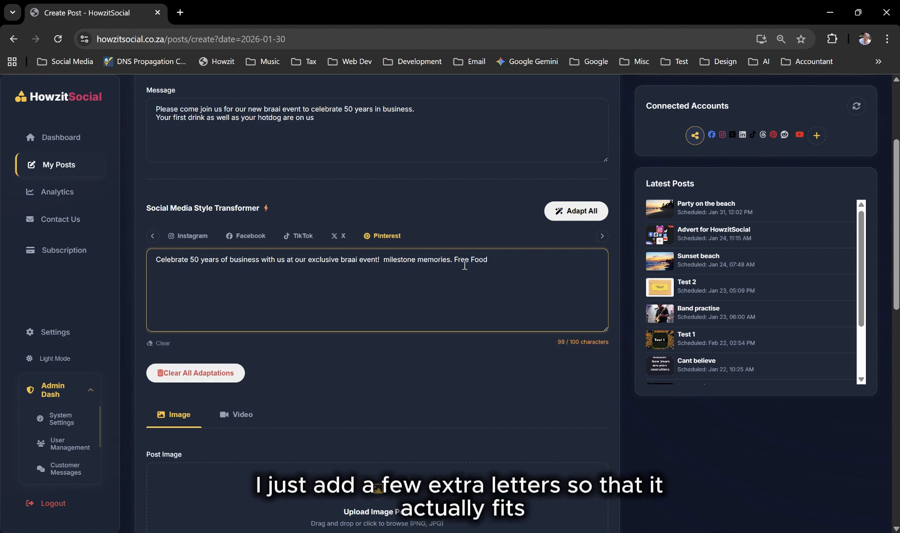
type("!")
Set up the AI image for general posts with the Square (1200×1200) size and the description 'Company bbq event in a park at sunset'.
scroll(368, 346, "down", 3)
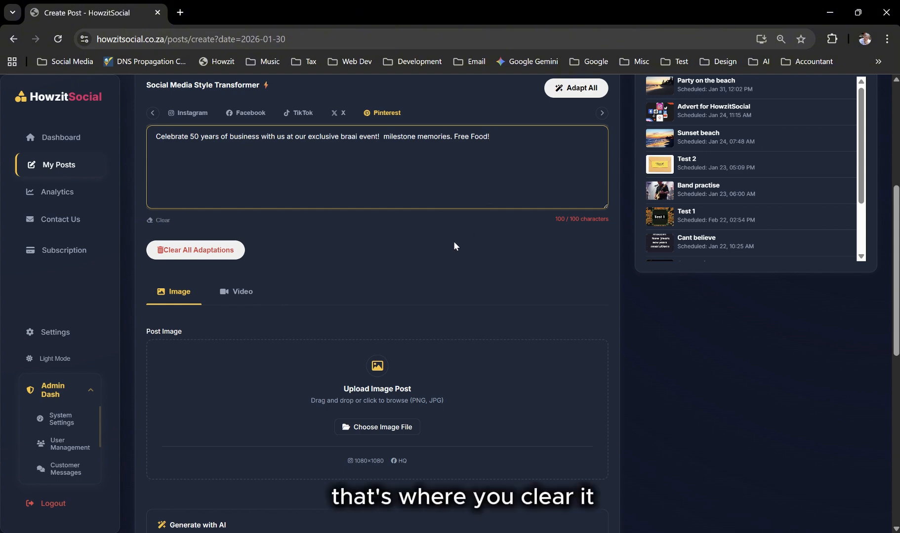
scroll(374, 258, "down", 1)
scroll(373, 258, "down", 2)
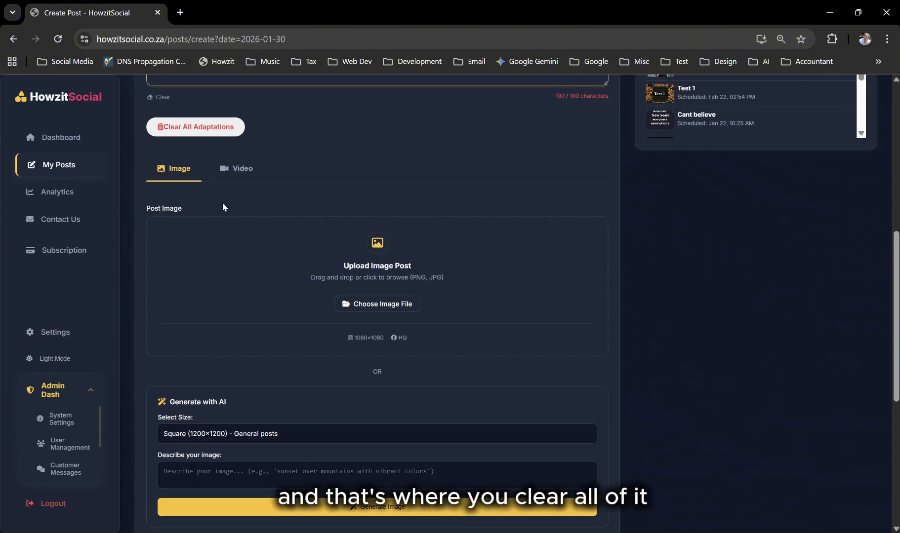
scroll(350, 227, "down", 3)
scroll(306, 212, "up", 3)
scroll(261, 192, "down", 1)
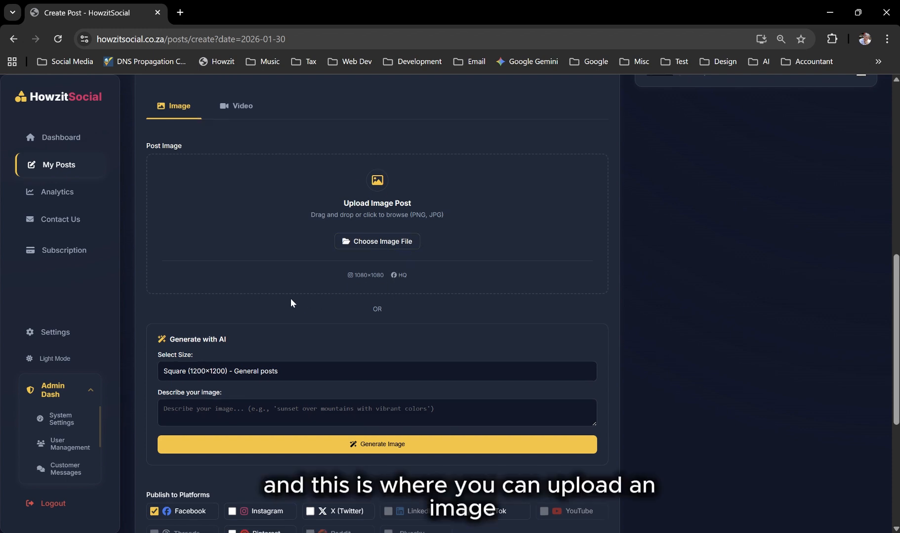
scroll(290, 298, "down", 2)
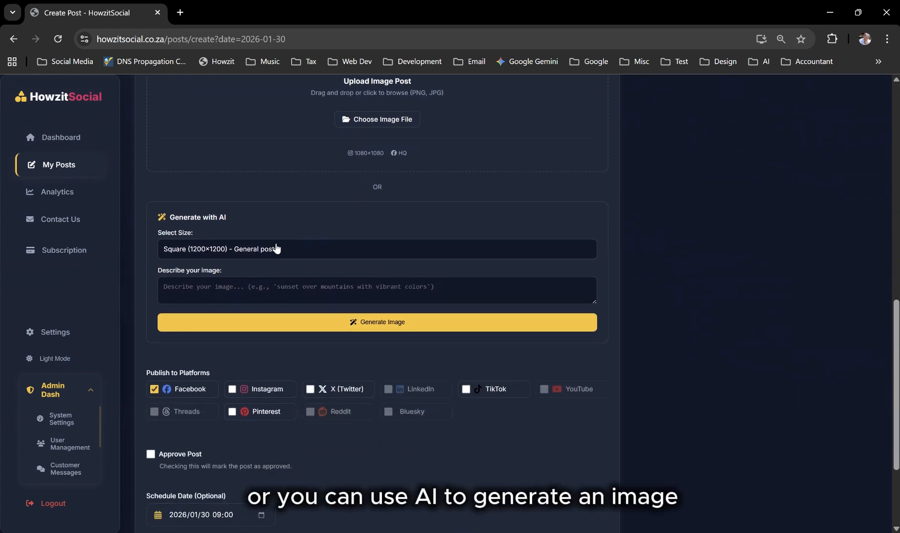
left_click(186, 250)
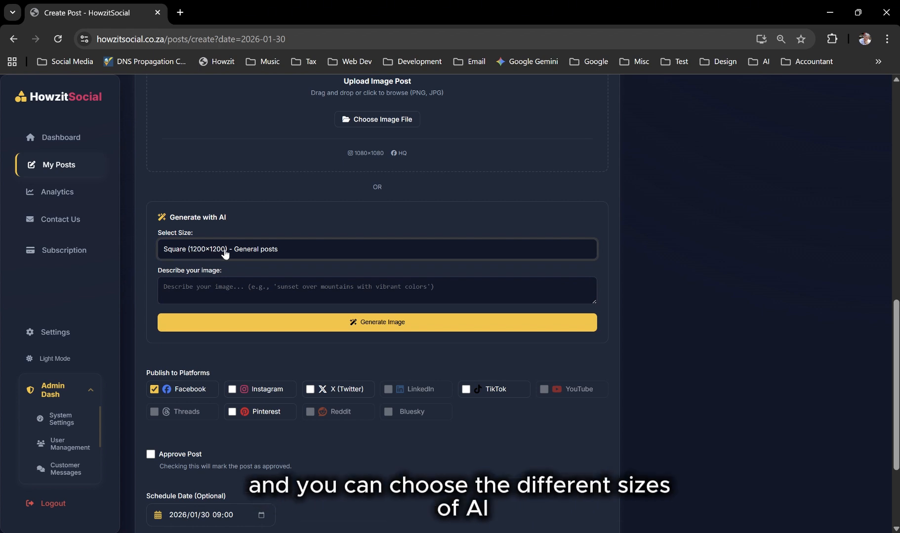
left_click(207, 289)
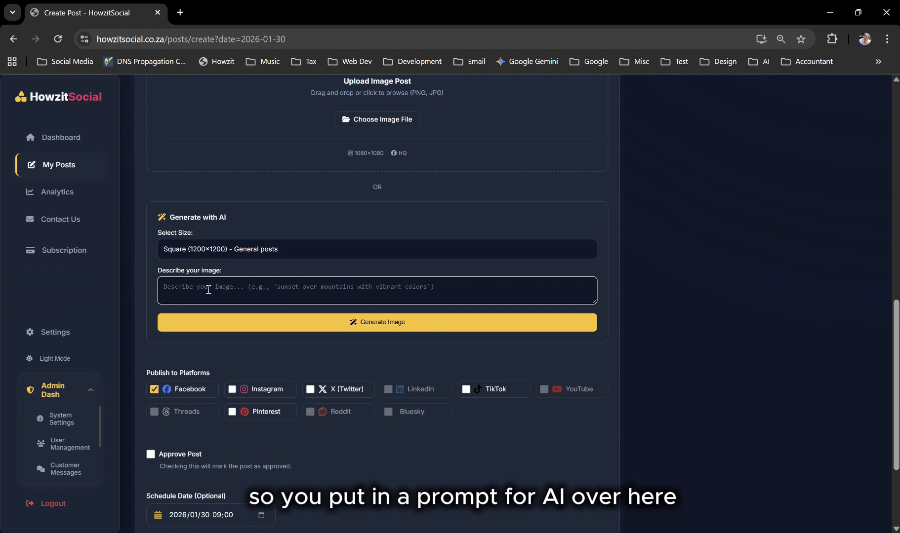
type("Company")
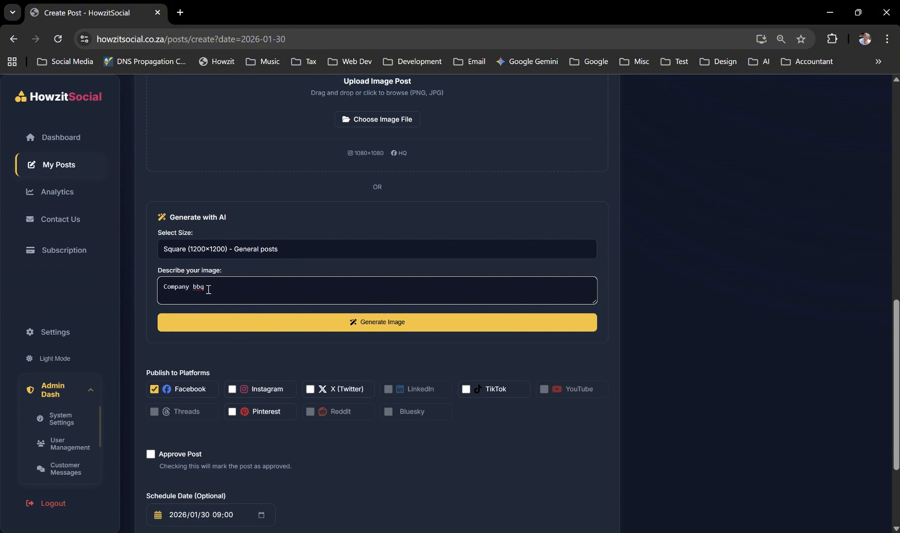
type("bbq event in a park at su")
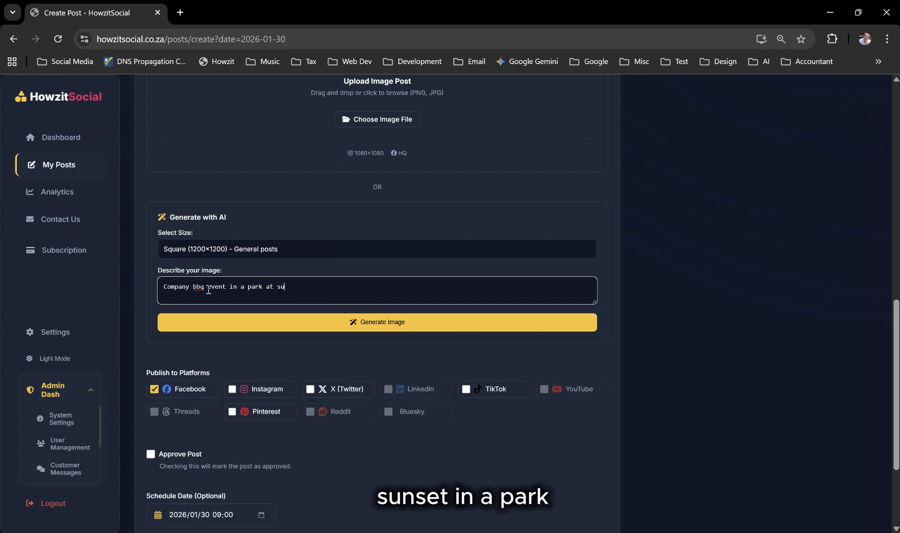
type("nse")
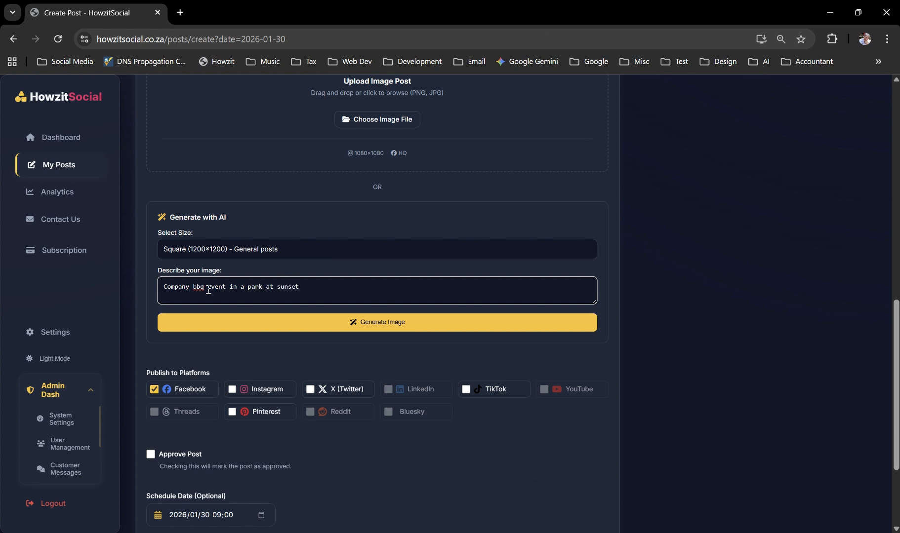
type("t")
Generate the AI image from the description and accept it as the post image.
left_click(340, 324)
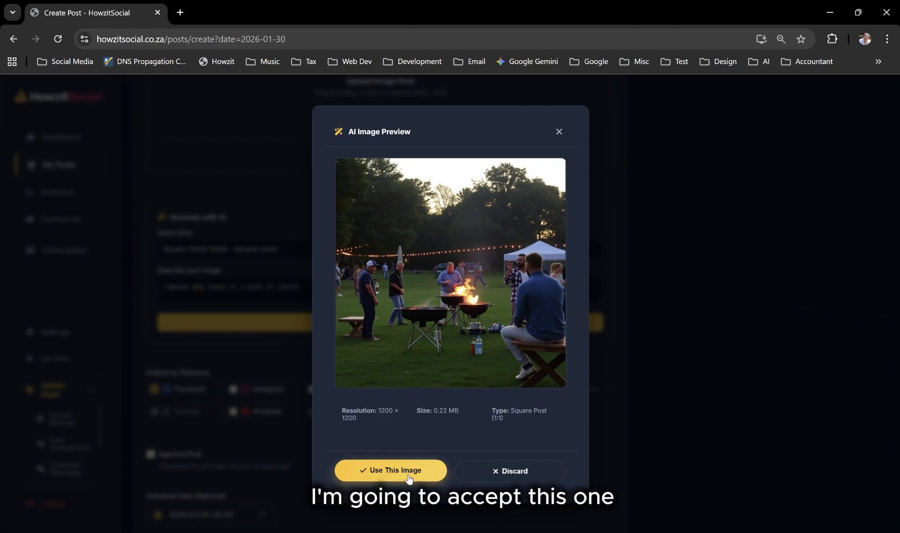
left_click(386, 472)
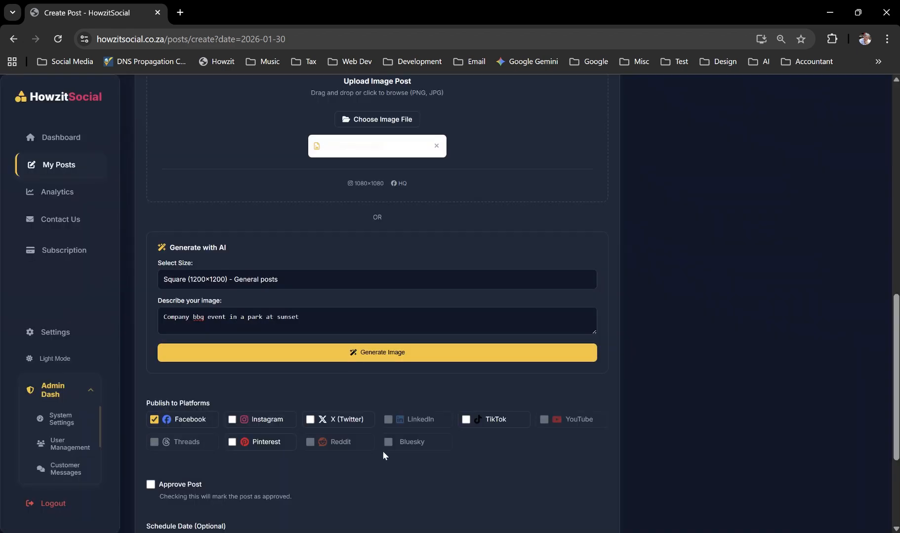
scroll(395, 296, "up", 3)
scroll(396, 198, "down", 3)
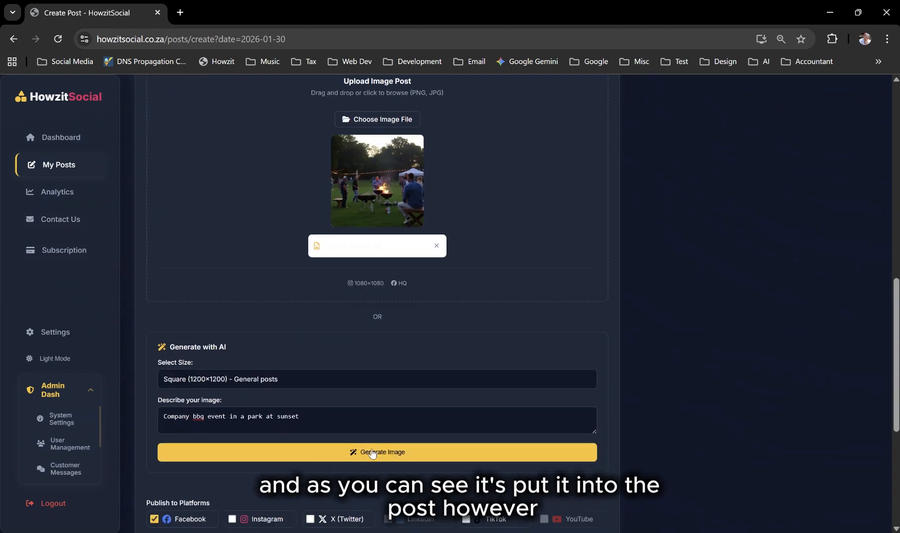
Generate an alternative AI image from the same description and discard it.
left_click(374, 455)
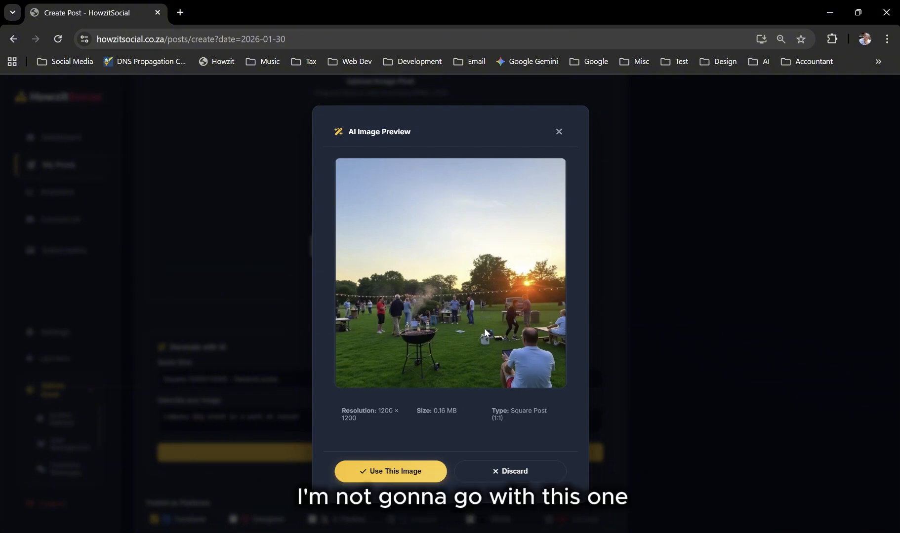
left_click(513, 474)
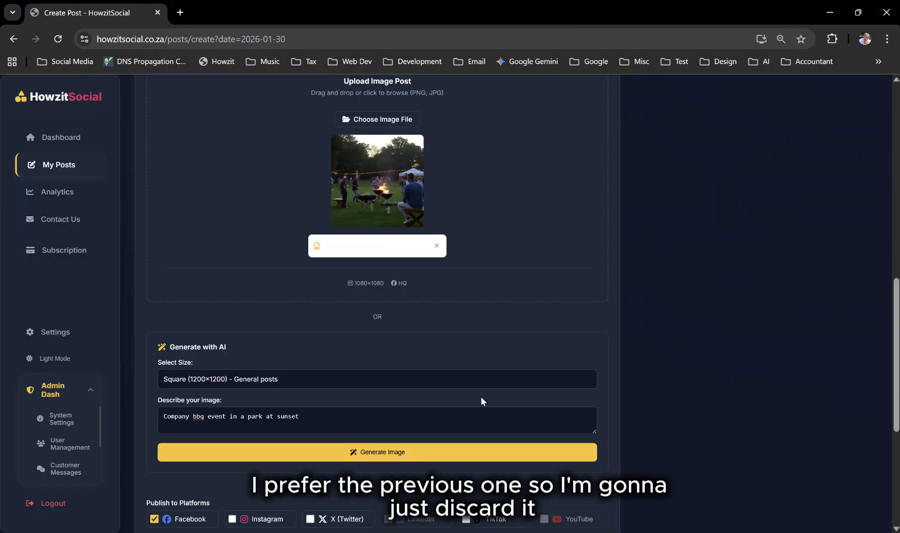
Add Instagram, X (Twitter), TikTok and Pinterest to the platforms the post is published to.
scroll(495, 268, "down", 1)
scroll(496, 267, "down", 4)
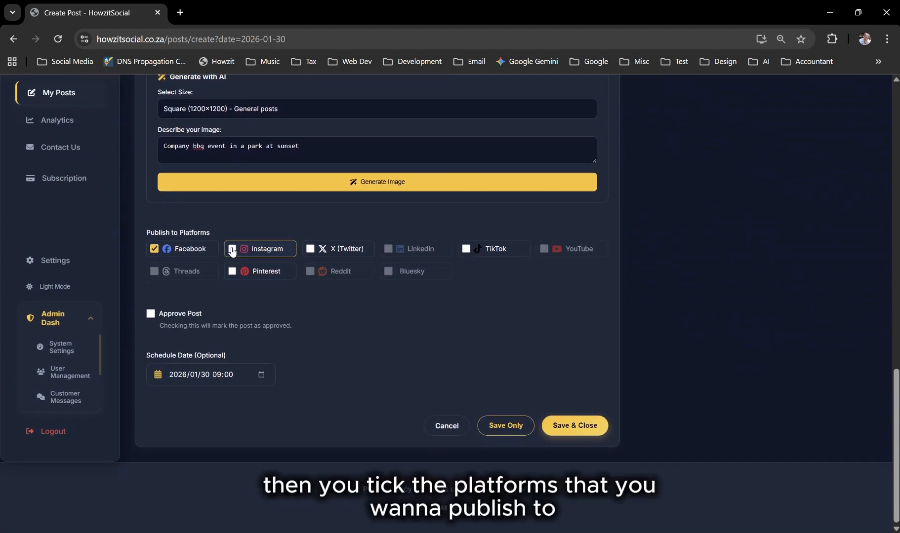
left_click(232, 249)
left_click(309, 250)
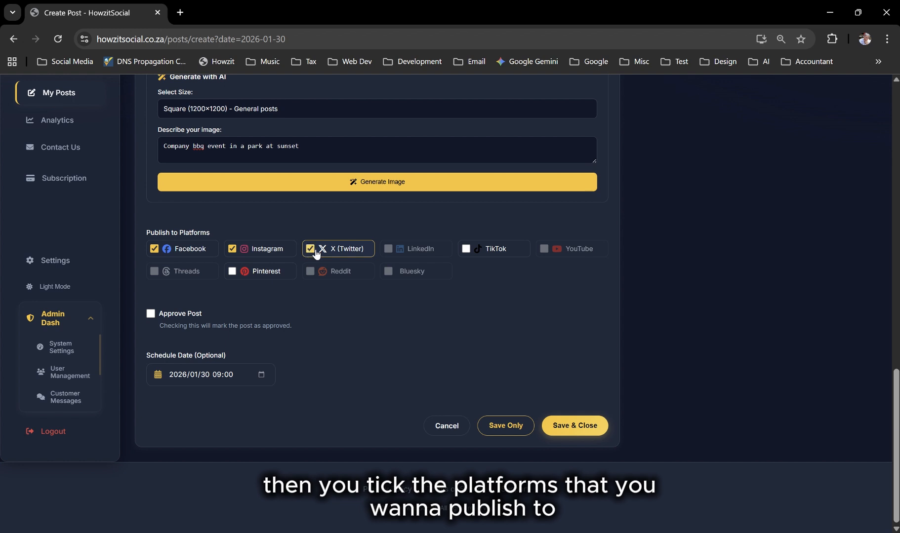
left_click(466, 249)
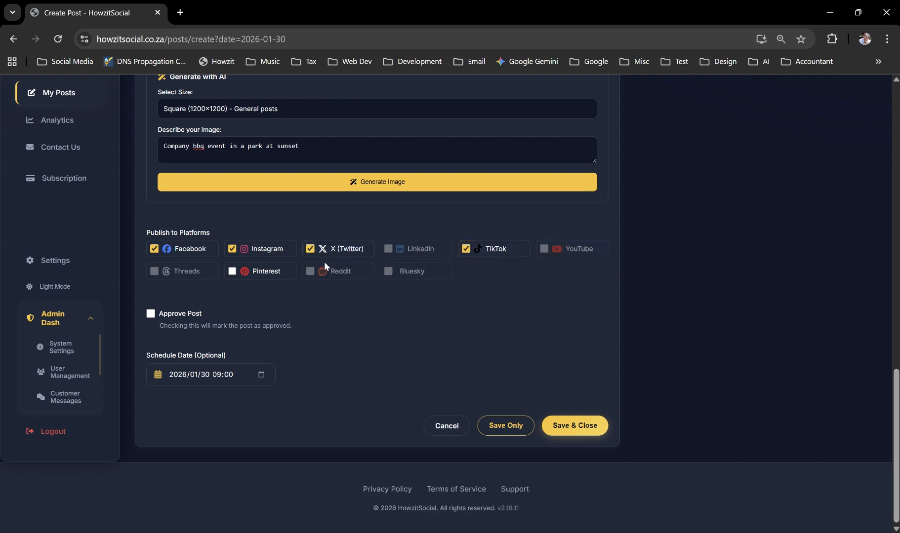
left_click(232, 271)
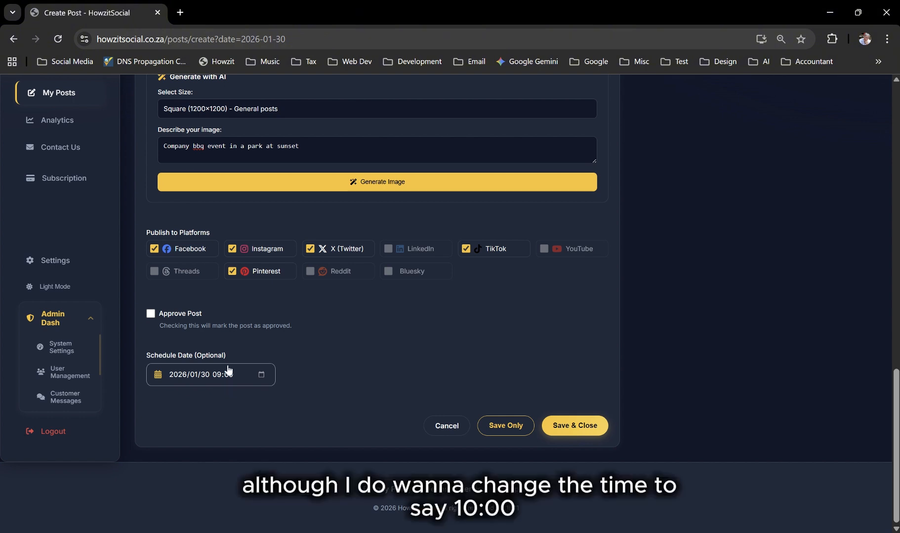
Set the scheduled time on 2026/01/30 to 10:00 and save the post while keeping it open.
left_click(261, 375)
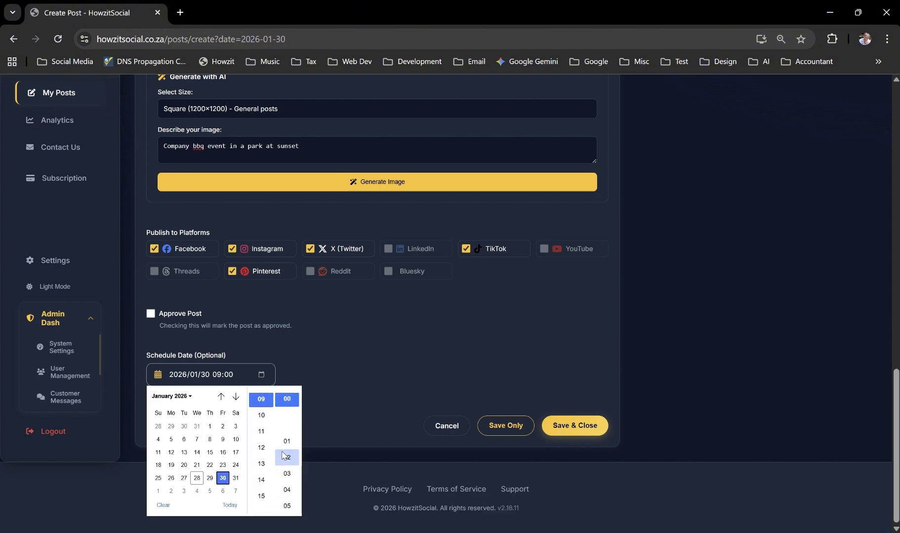
left_click(261, 415)
left_click(420, 372)
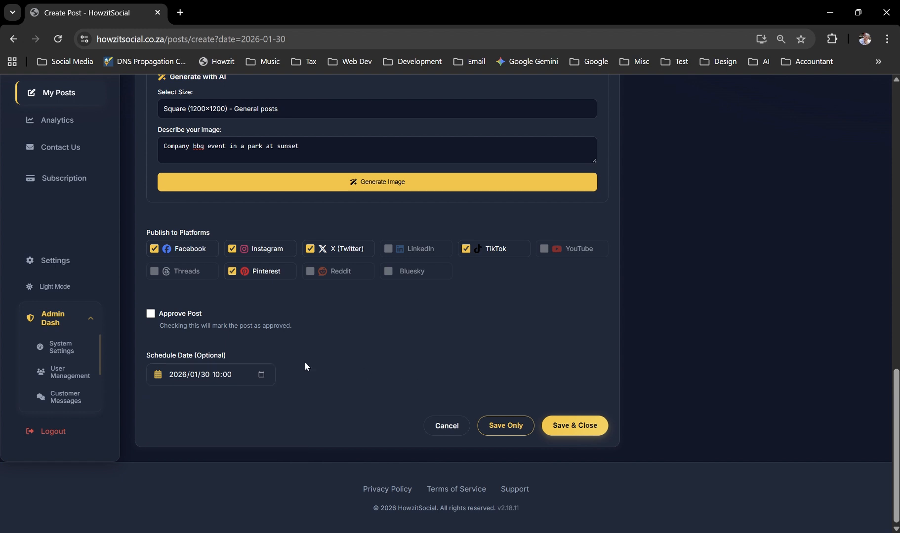
left_click(501, 426)
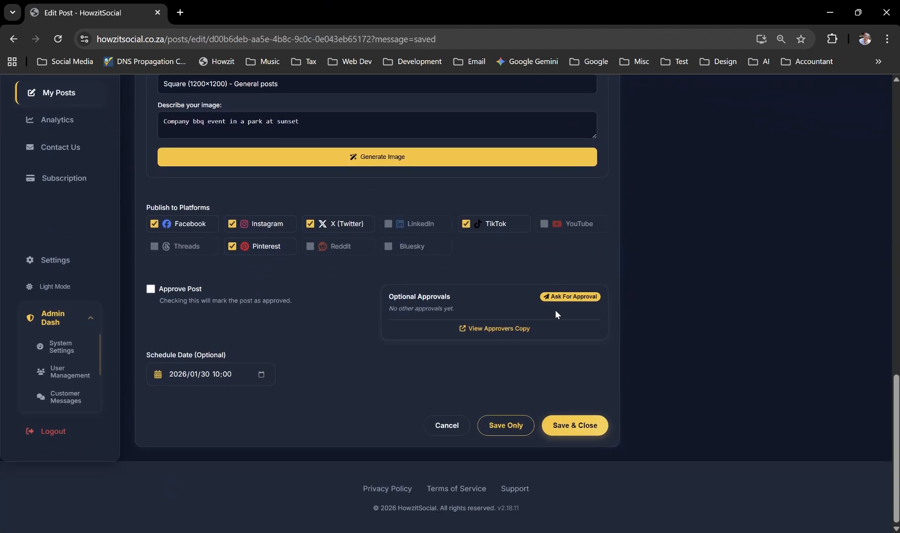
Request optional approval of the post, entering the approver's name and e-mail and sending the default note.
left_click_drag(389, 296, 462, 297)
left_click(423, 299)
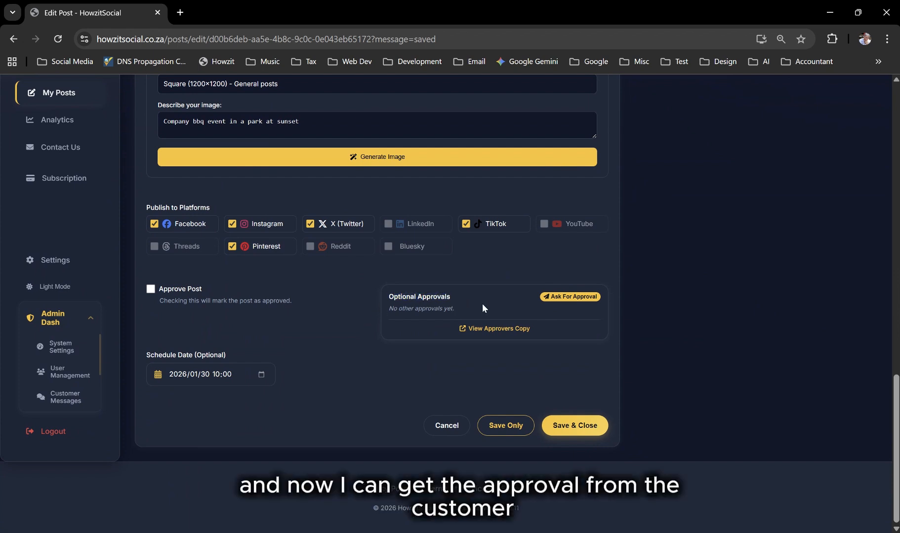
left_click(557, 297)
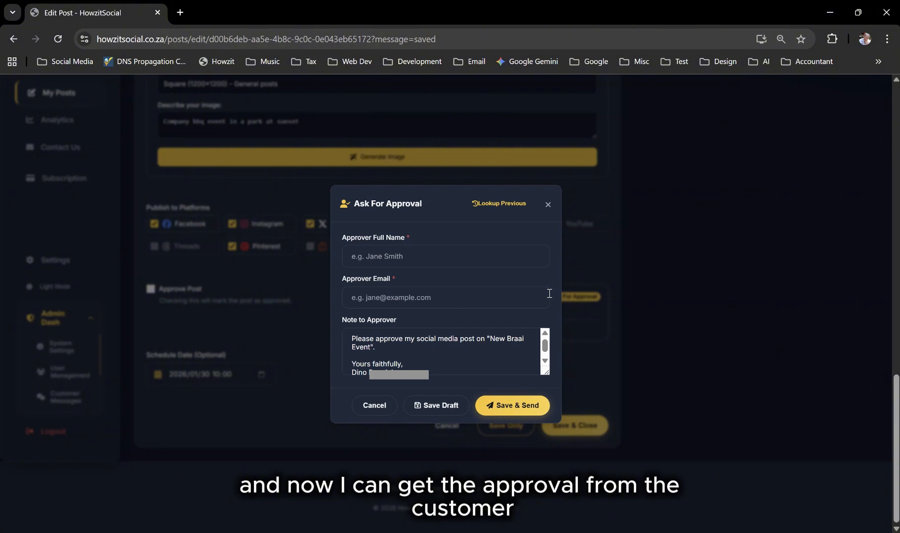
left_click(419, 255)
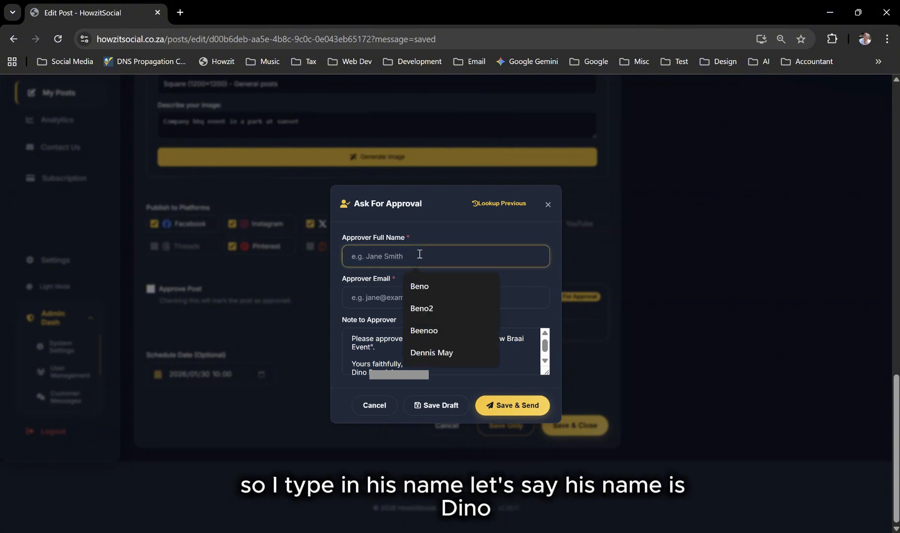
type("Dino")
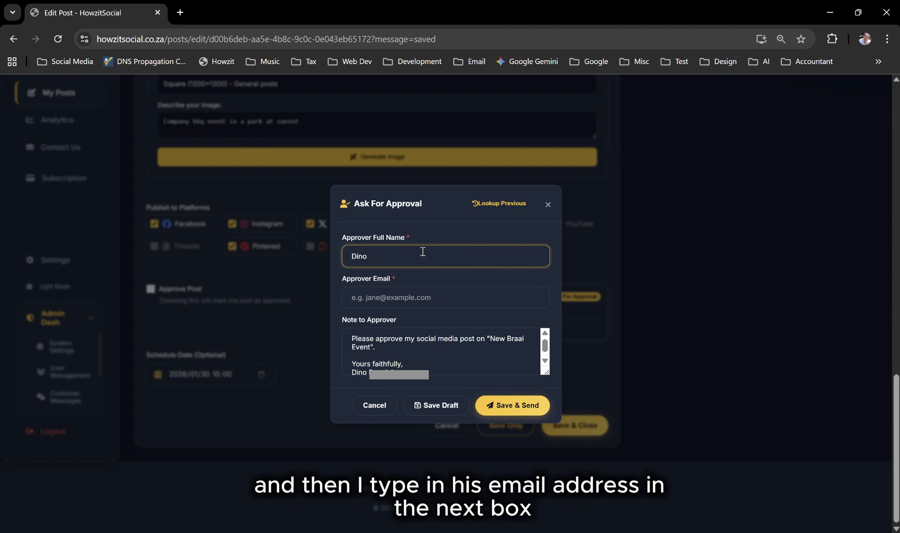
left_click(416, 303)
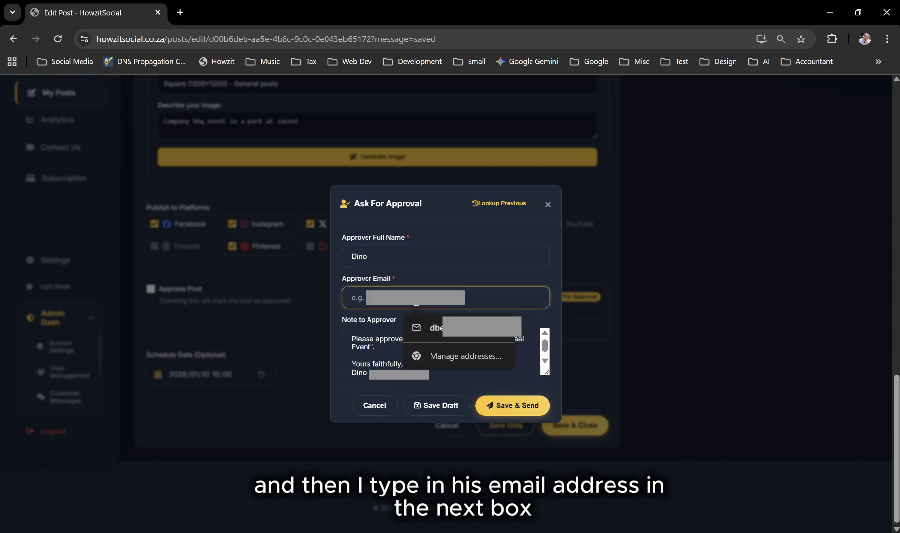
left_click(435, 328)
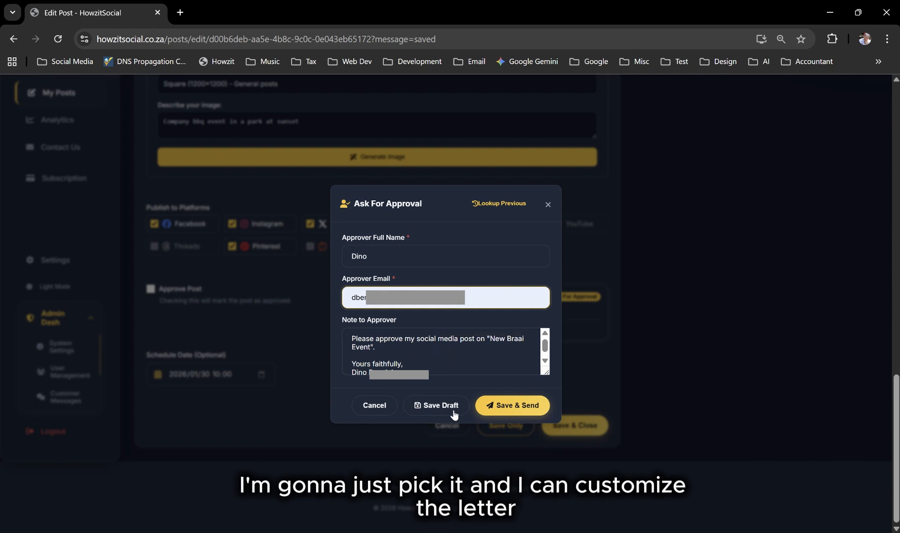
left_click(518, 405)
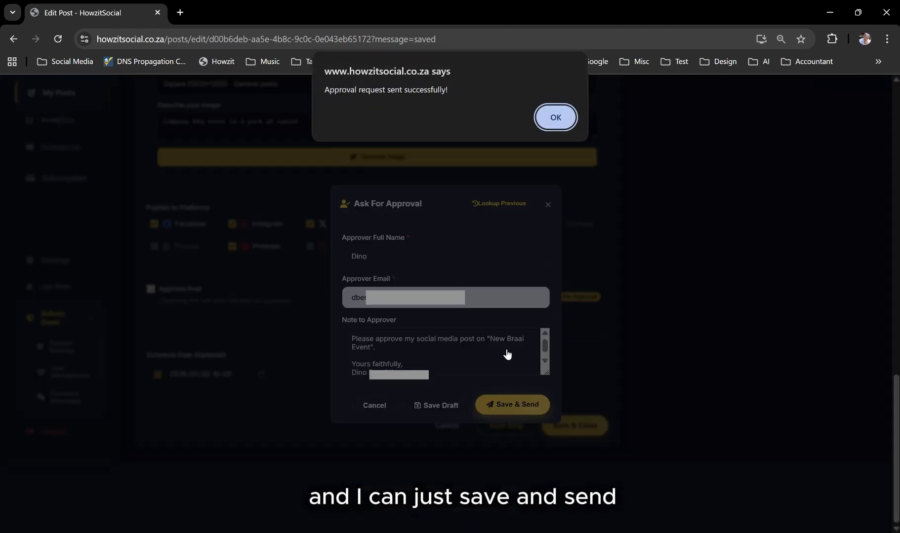
left_click(560, 120)
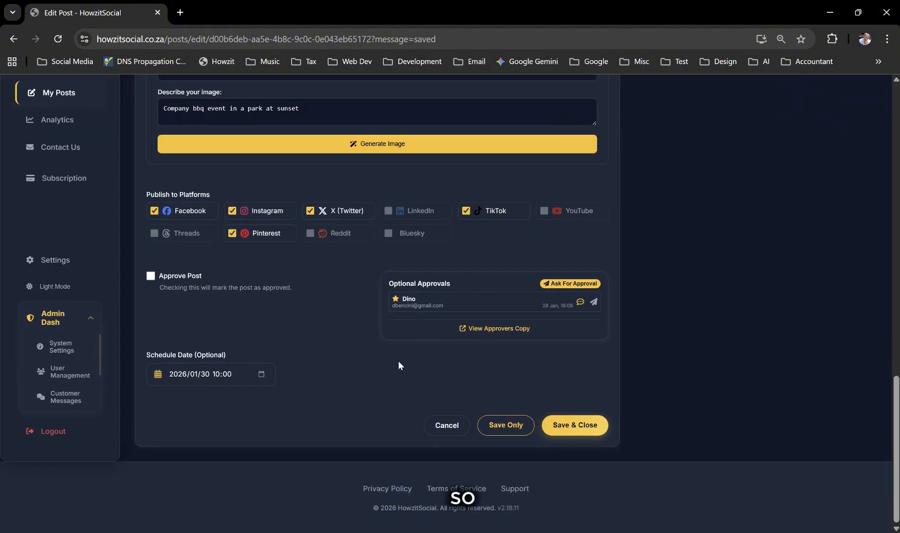
Open the 'Social Approval for New Braai Event' e-mail in Gmail in a new tab and follow it to the post review page.
left_click(180, 14)
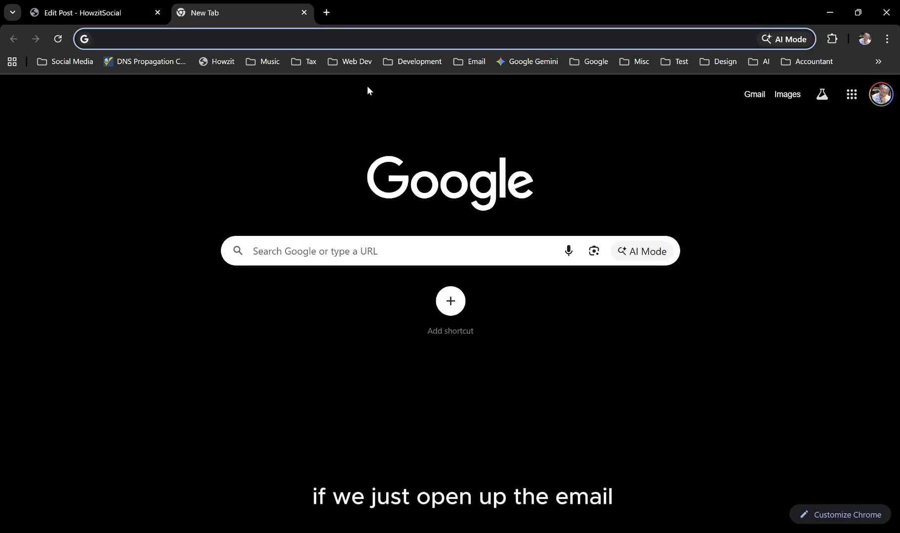
left_click(475, 60)
left_click(478, 88)
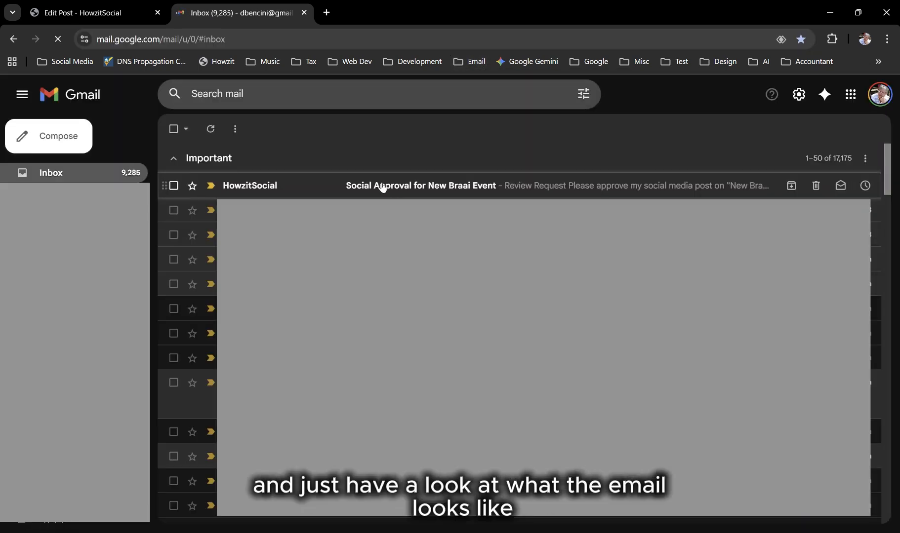
left_click(382, 187)
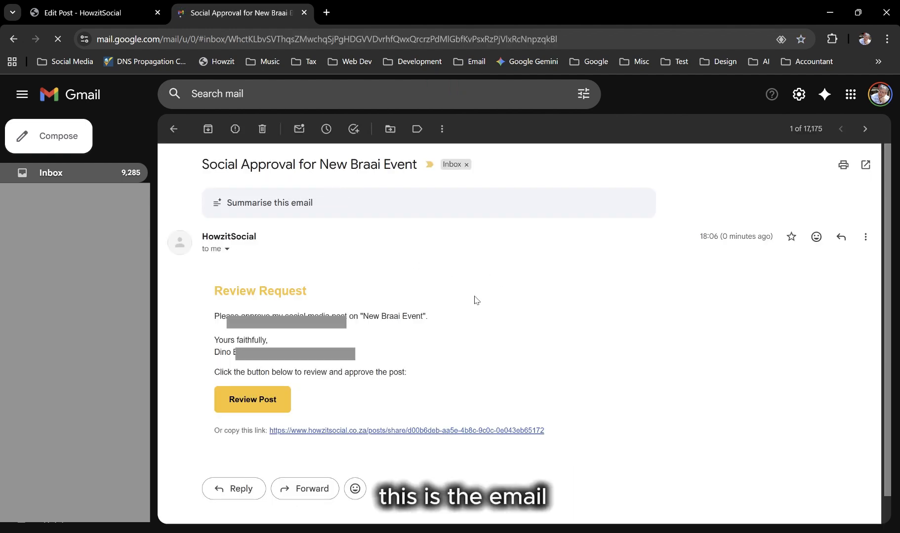
scroll(454, 287, "down", 1)
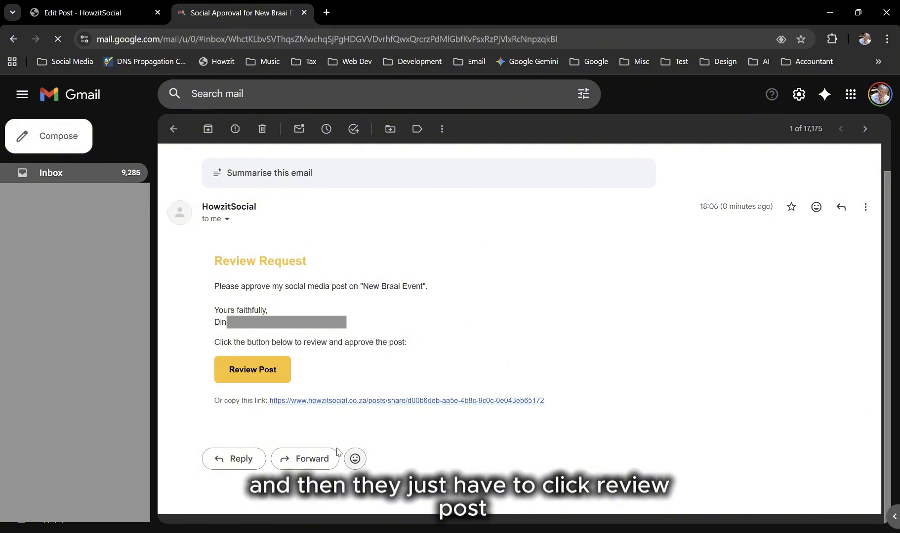
left_click(246, 376)
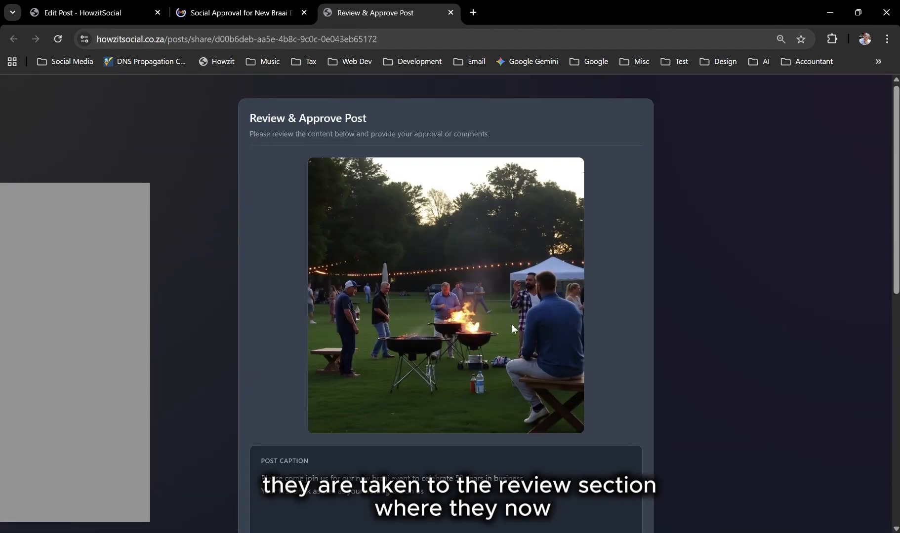
Review the post's image, caption and Facebook copy, and change the Instagram copy's opening line to "Who's ready to party tonight?".
scroll(612, 250, "down", 3)
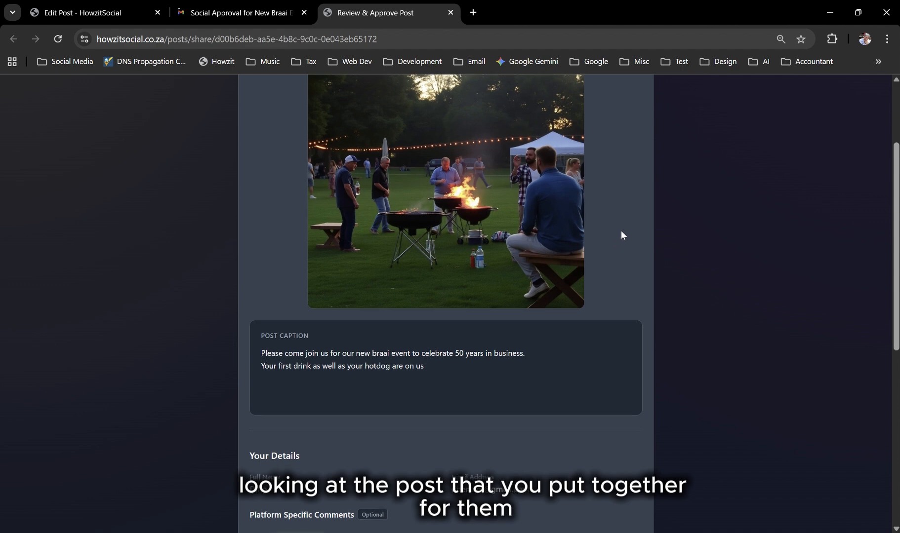
scroll(621, 235, "down", 7)
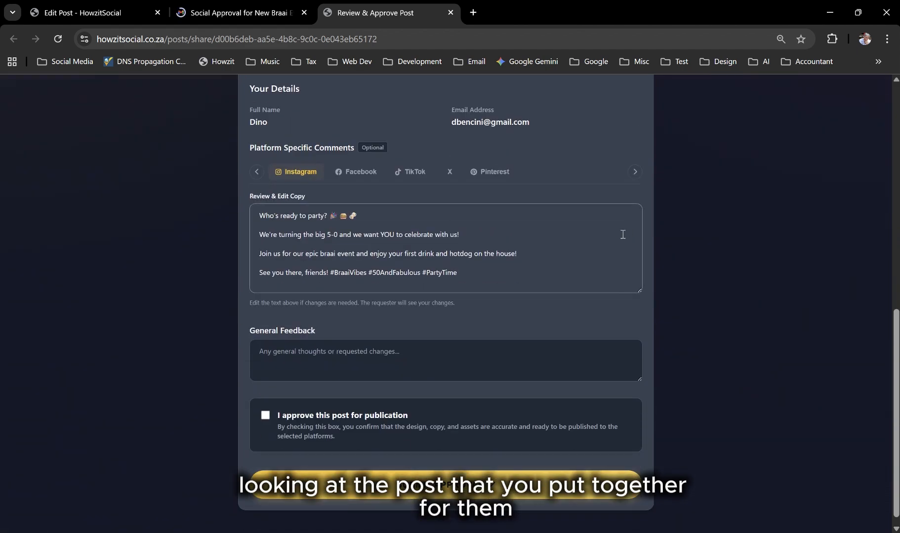
left_click(362, 173)
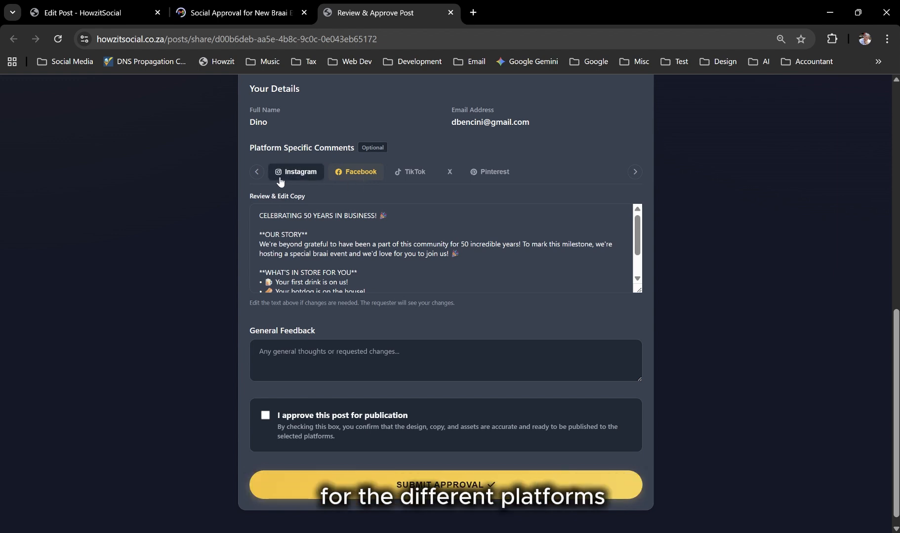
left_click(296, 176)
left_click(269, 231)
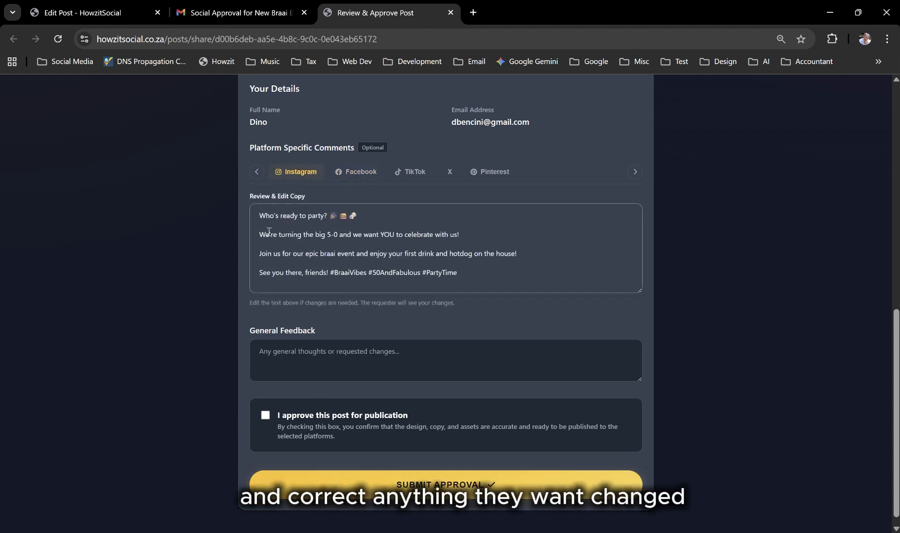
left_click(324, 215)
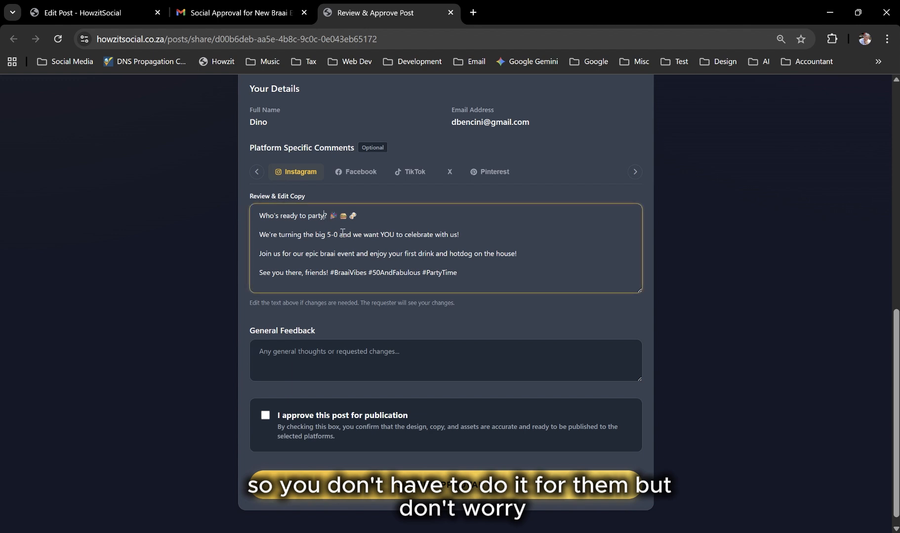
type("toni")
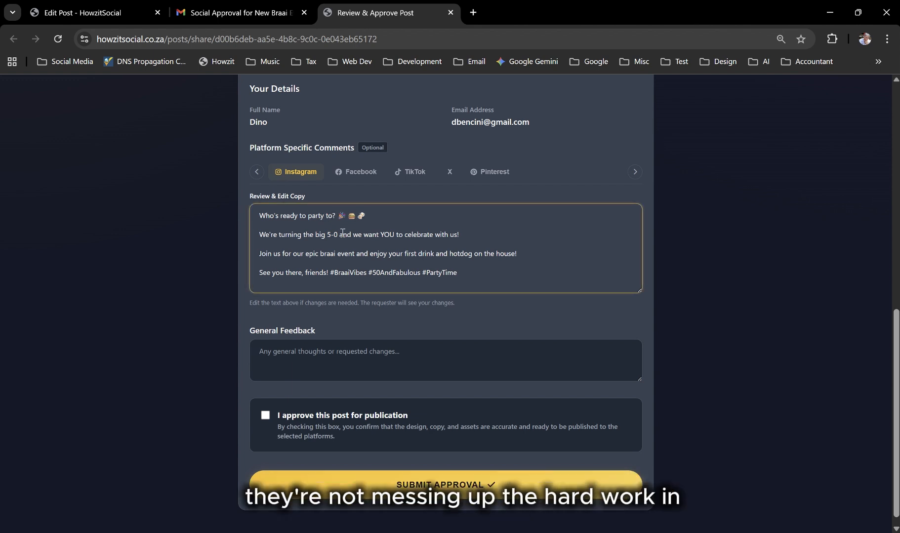
type("ght")
Approve the post for publication, submit the approval and close the review page.
scroll(464, 285, "down", 1)
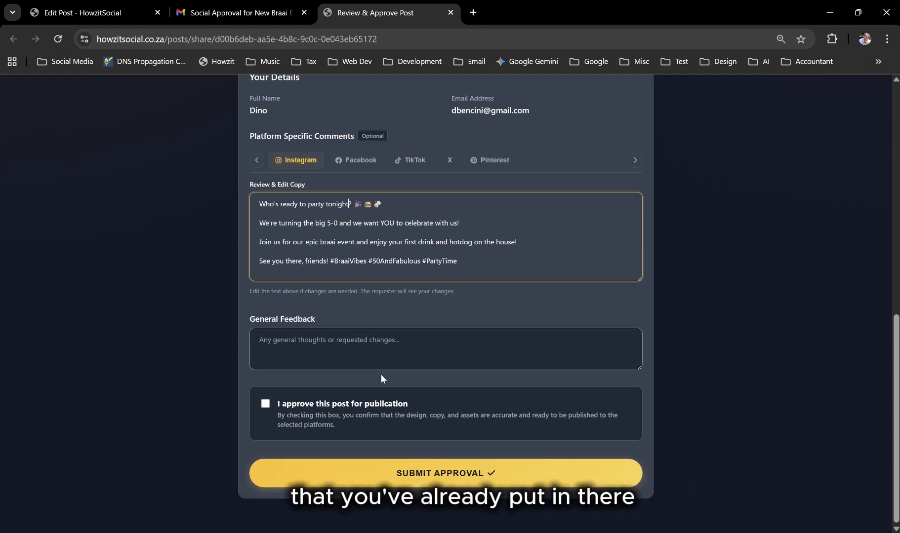
left_click(265, 403)
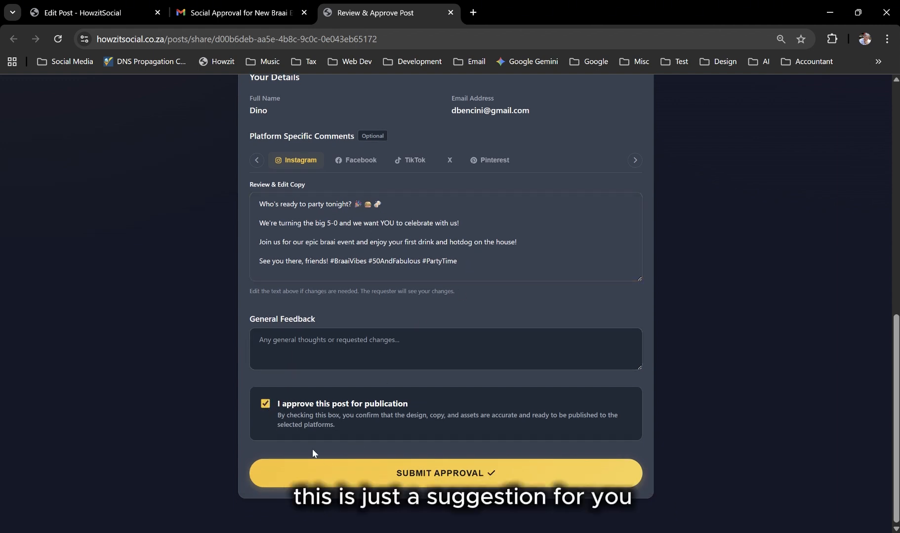
left_click(421, 471)
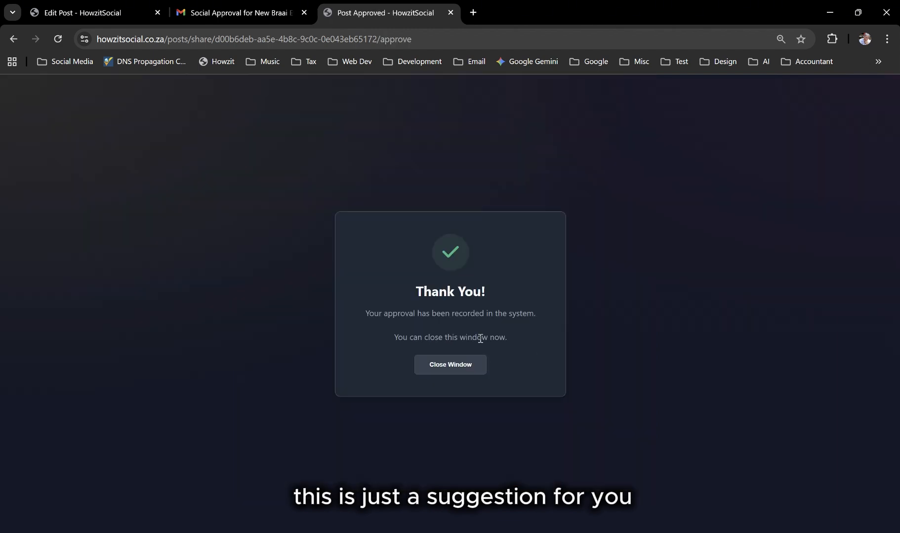
left_click(473, 372)
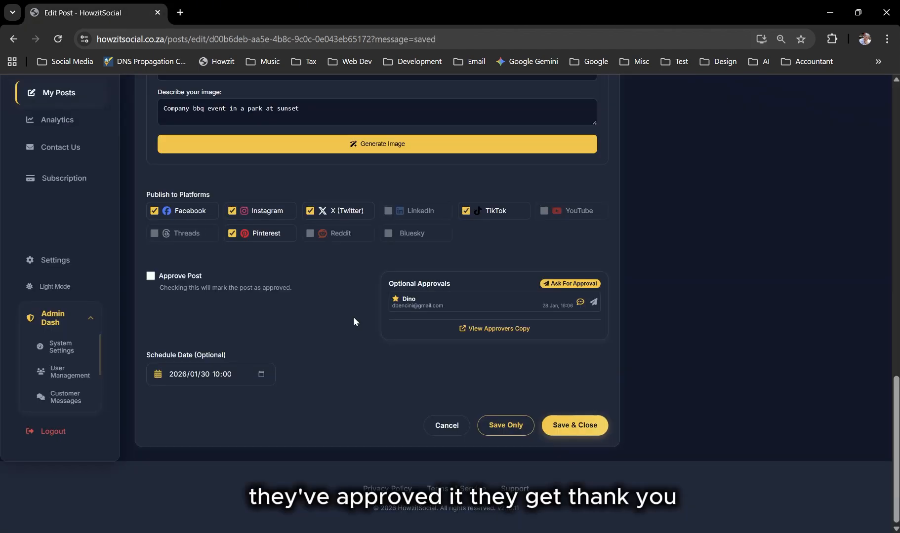
Reload the post being edited, open the approver's comments and copy the revised Instagram text from them.
left_click(58, 39)
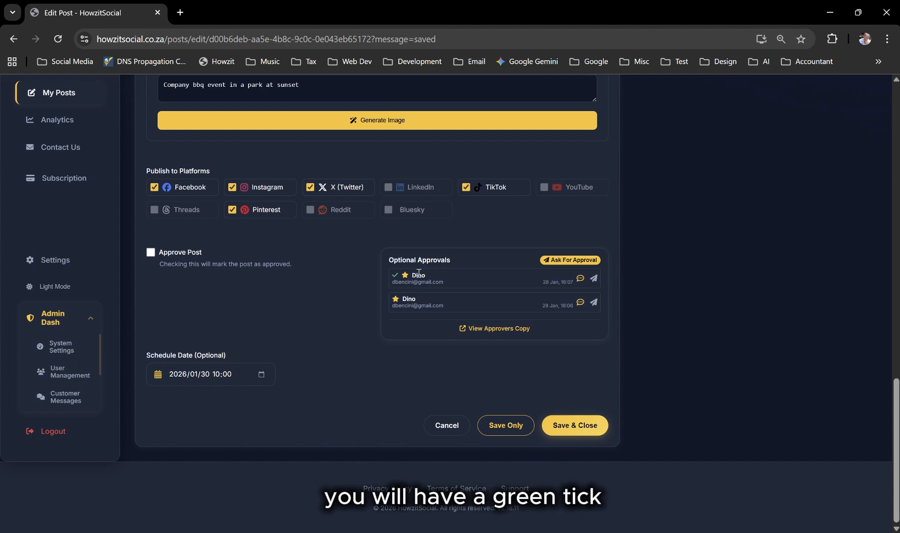
left_click(580, 279)
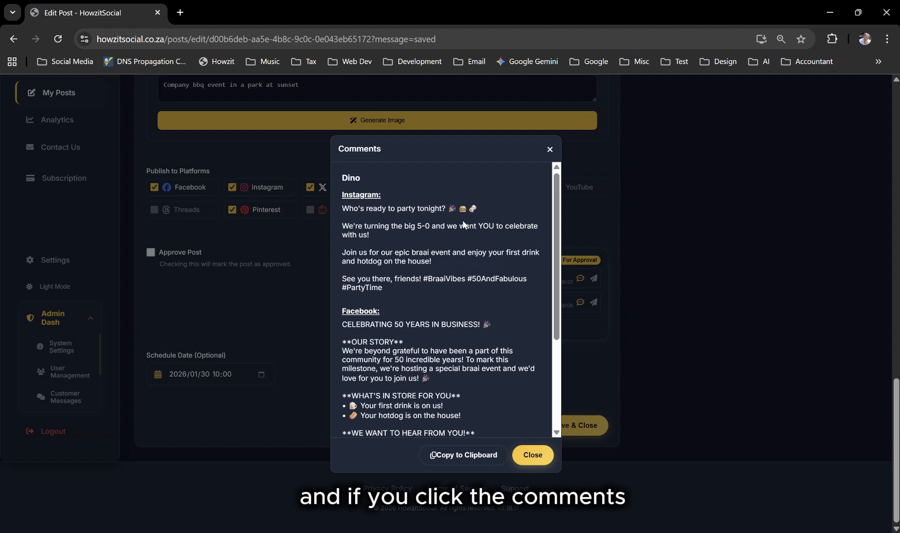
left_click_drag(412, 208, 443, 208)
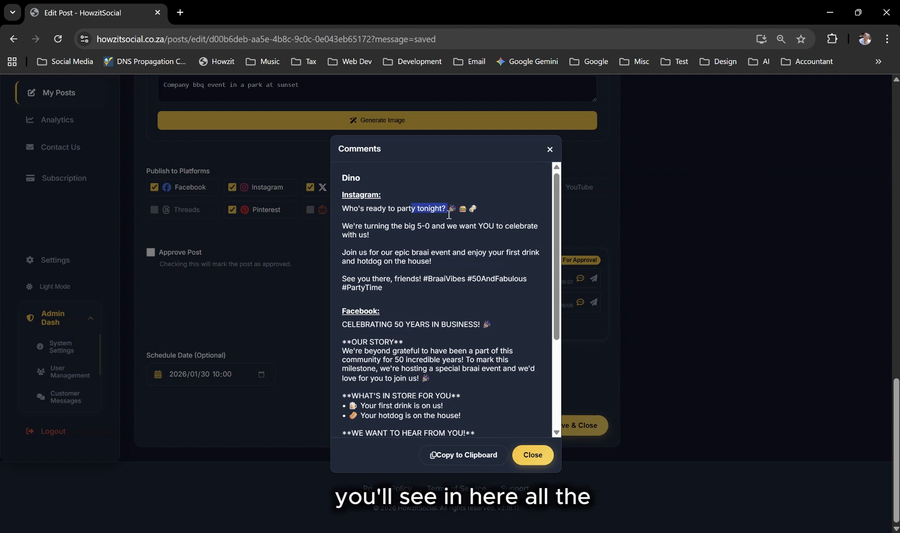
left_click(459, 253)
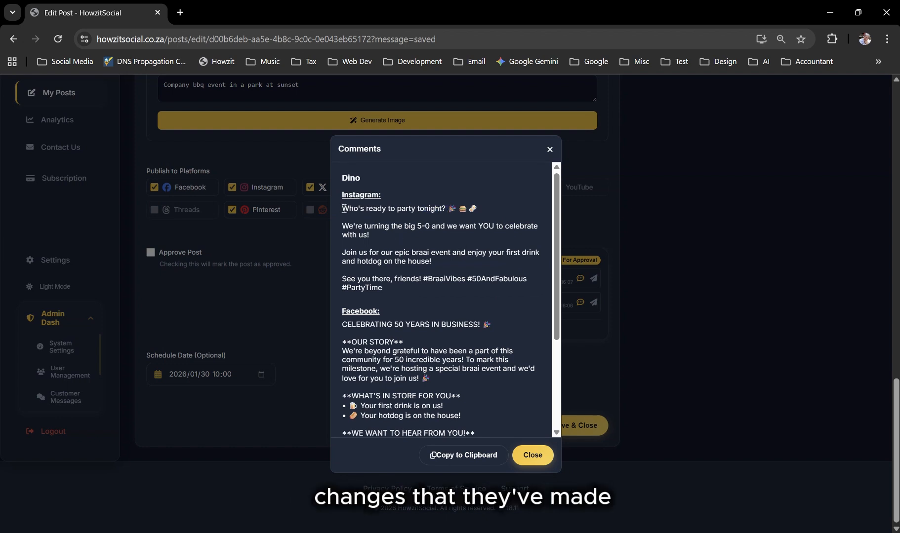
left_click_drag(343, 208, 397, 288)
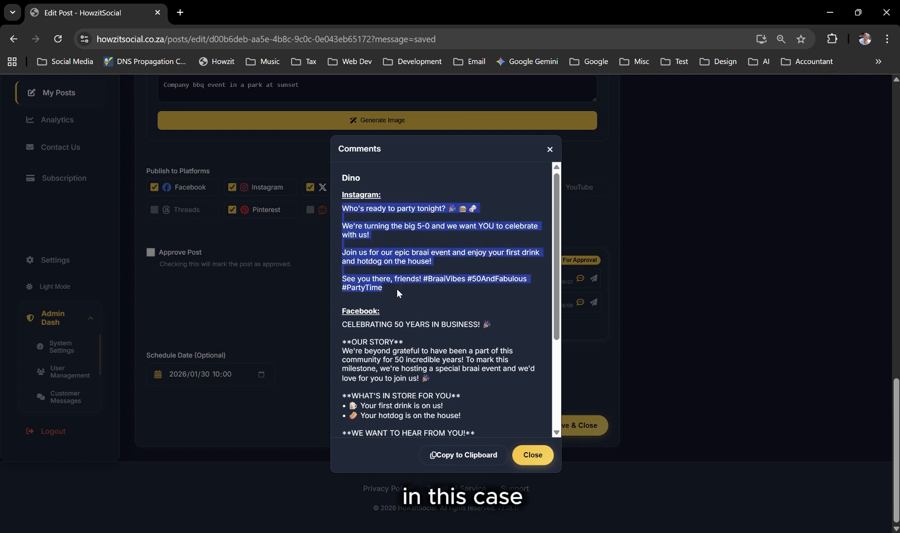
right_click(374, 279)
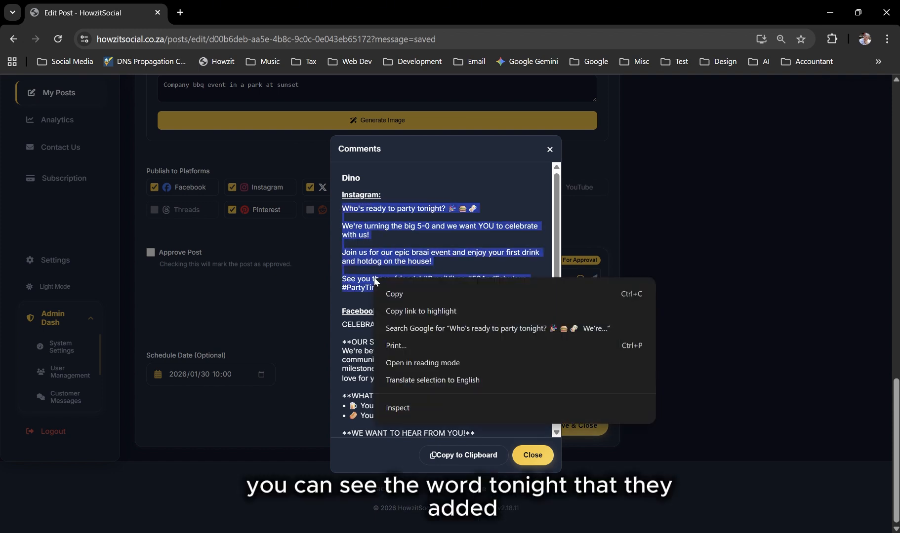
left_click(403, 293)
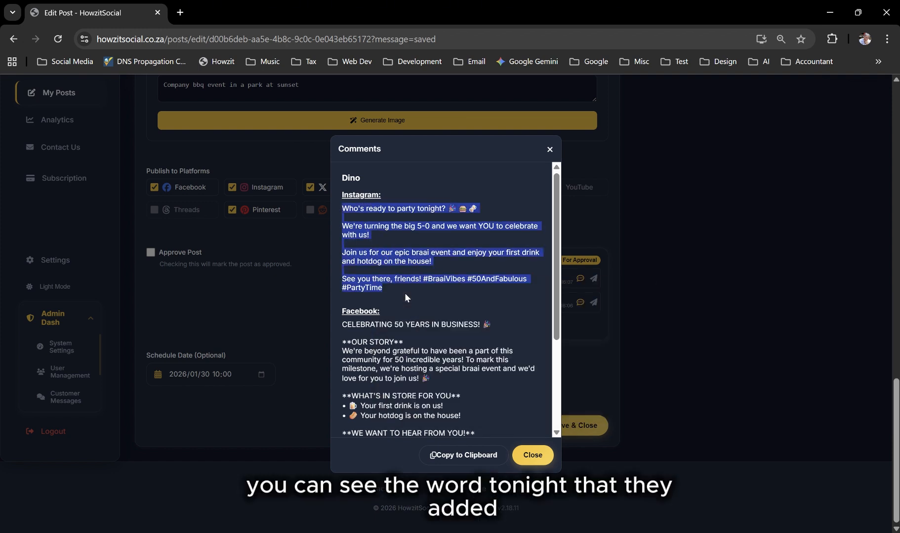
left_click(530, 457)
Replace the post's whole Instagram adaptation with the copied text, then save and close the post.
scroll(387, 375, "up", 15)
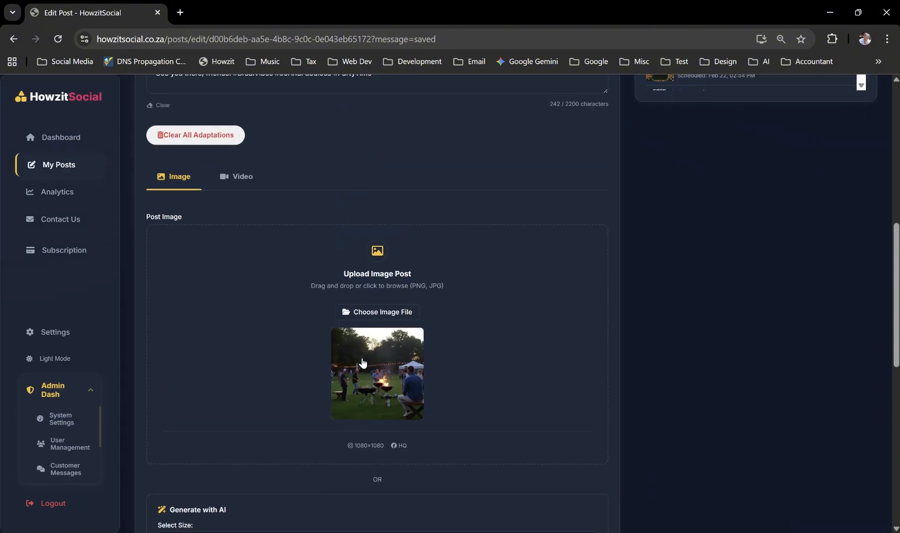
scroll(307, 341, "down", 5)
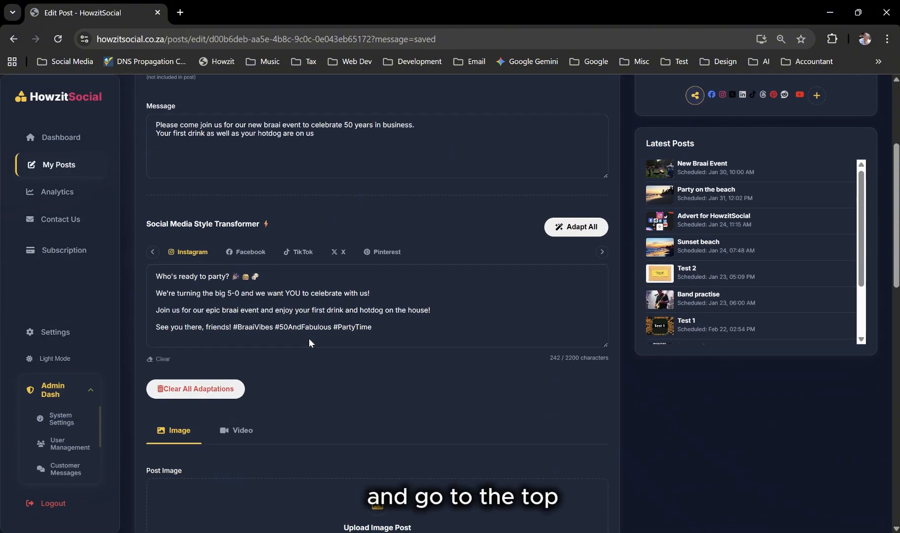
left_click(410, 263)
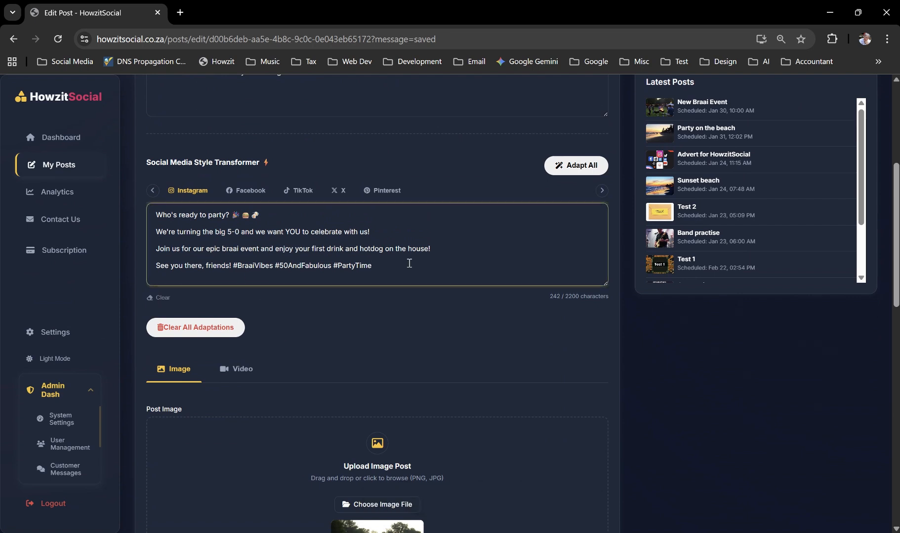
key("ctrl+a")
key("ctrl+v")
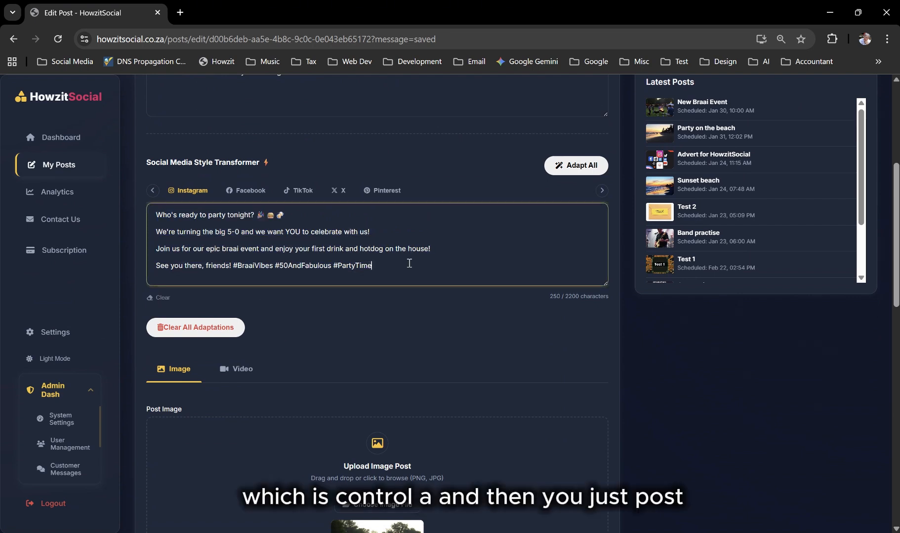
double_click(237, 217)
scroll(404, 285, "down", 13)
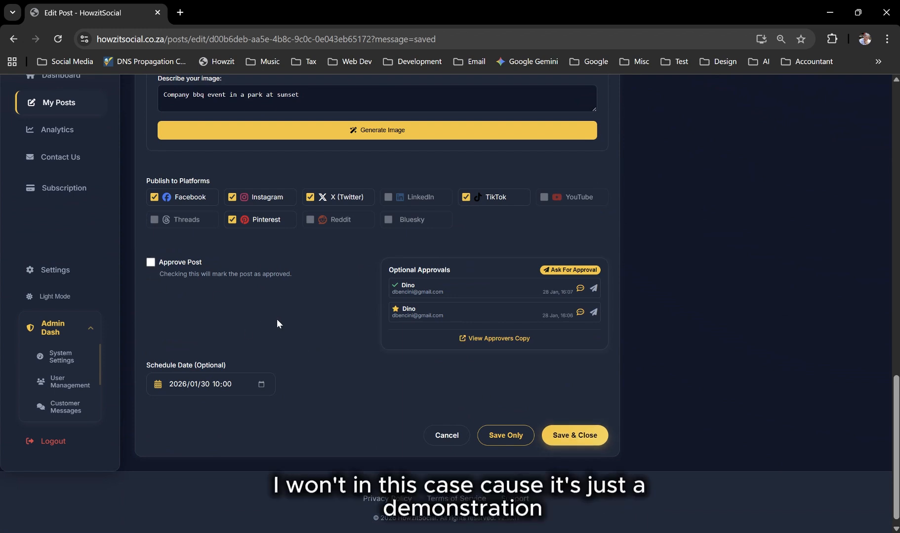
left_click(569, 436)
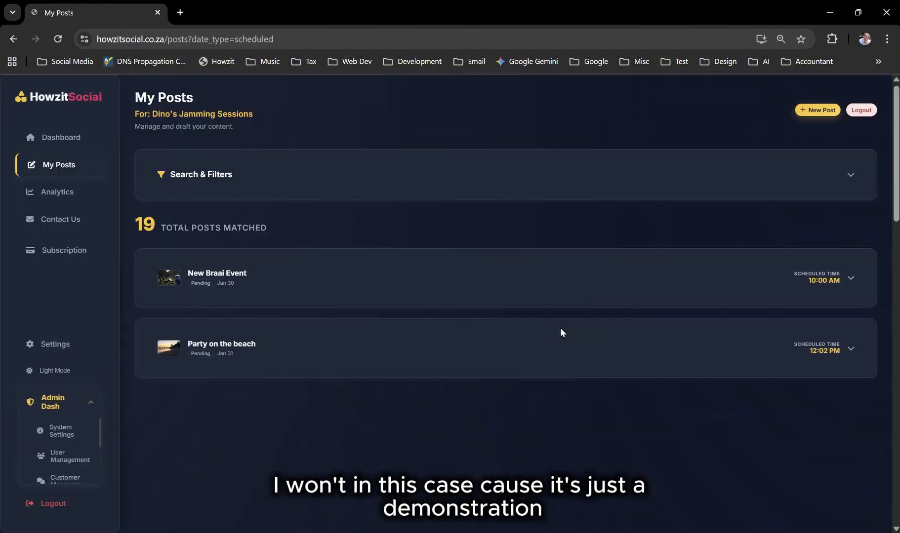
Filter the dashboard's latest posts by calendar date, checking the 30th, 31st, 23rd and 22nd of January.
left_click(47, 137)
scroll(408, 271, "down", 3)
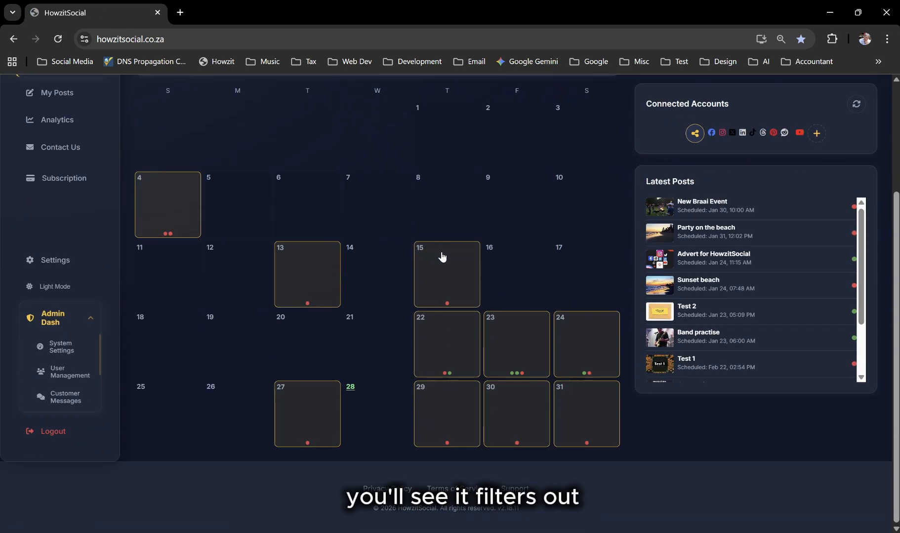
left_click(521, 419)
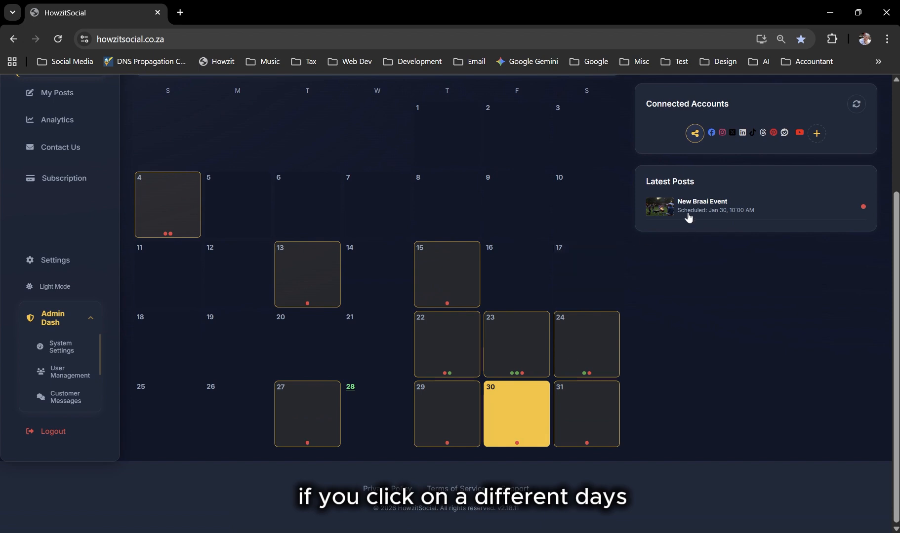
left_click(579, 422)
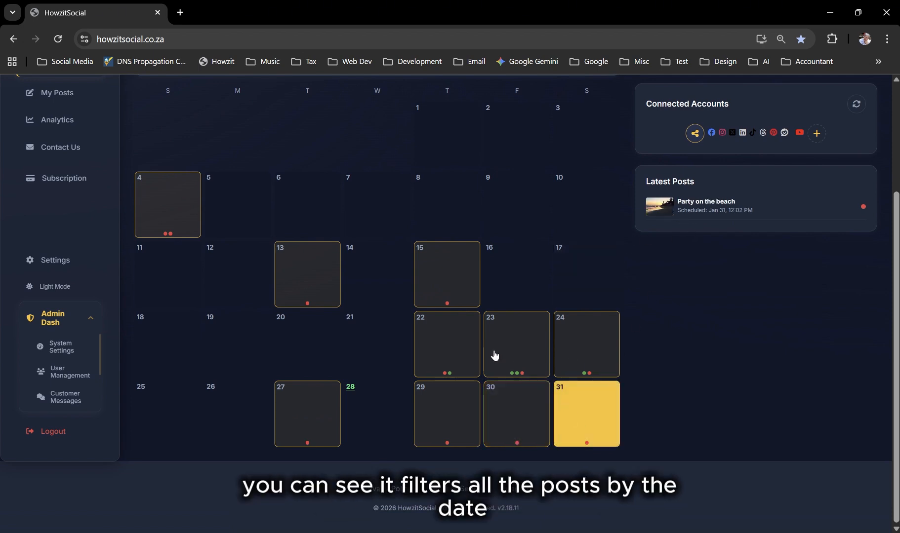
left_click(516, 345)
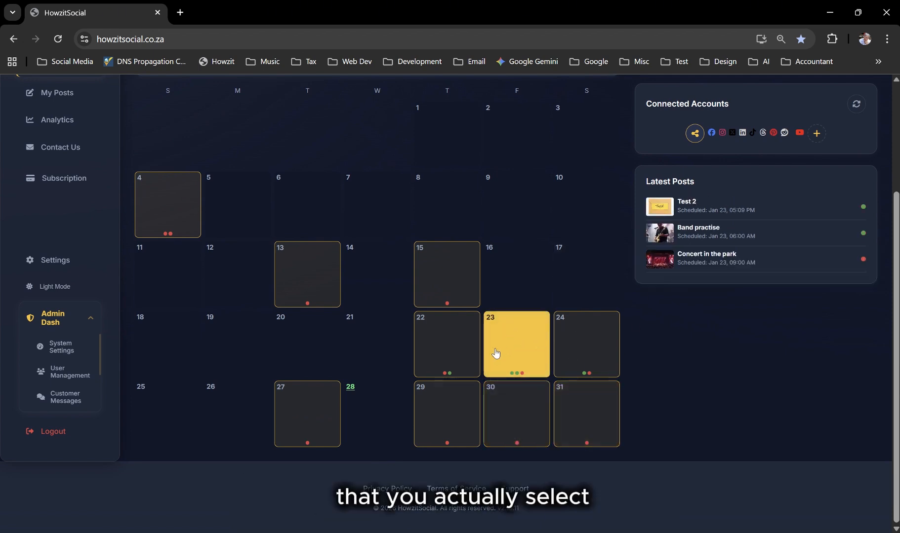
left_click(436, 359)
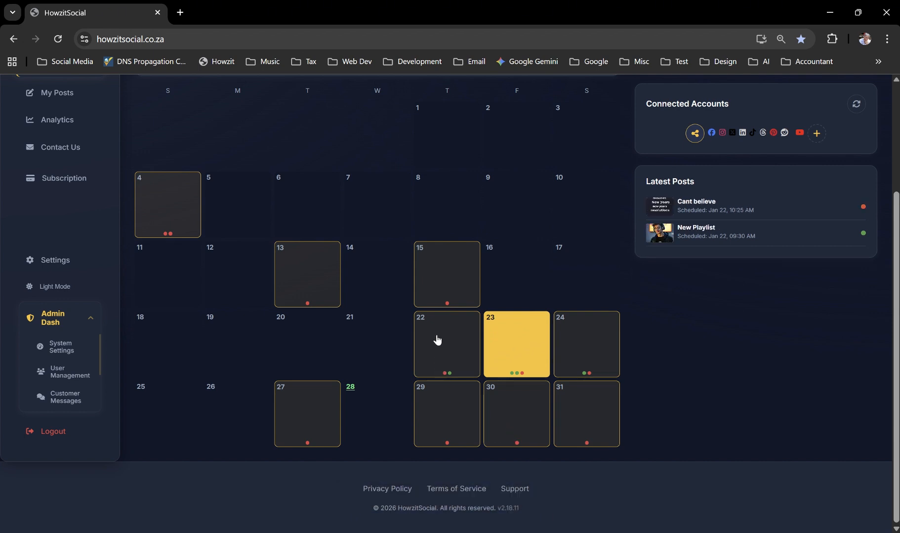
Select January 30 in the dashboard calendar and reopen the New Braai Event post to look through it.
left_click(516, 432)
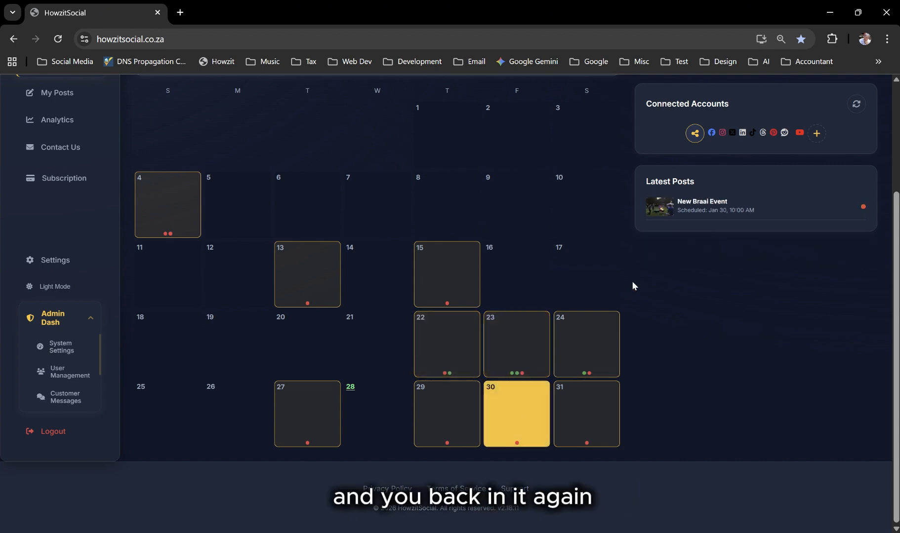
left_click(664, 210)
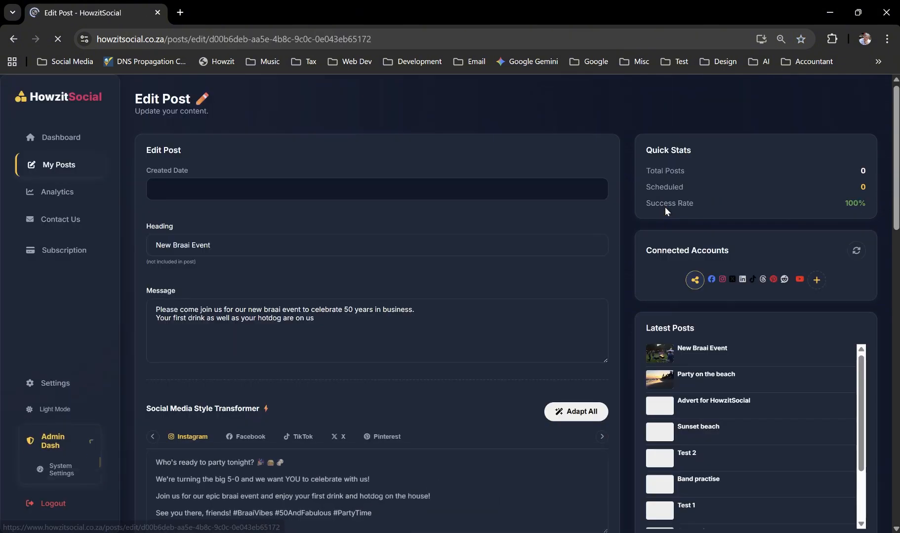
scroll(450, 245, "down", 12)
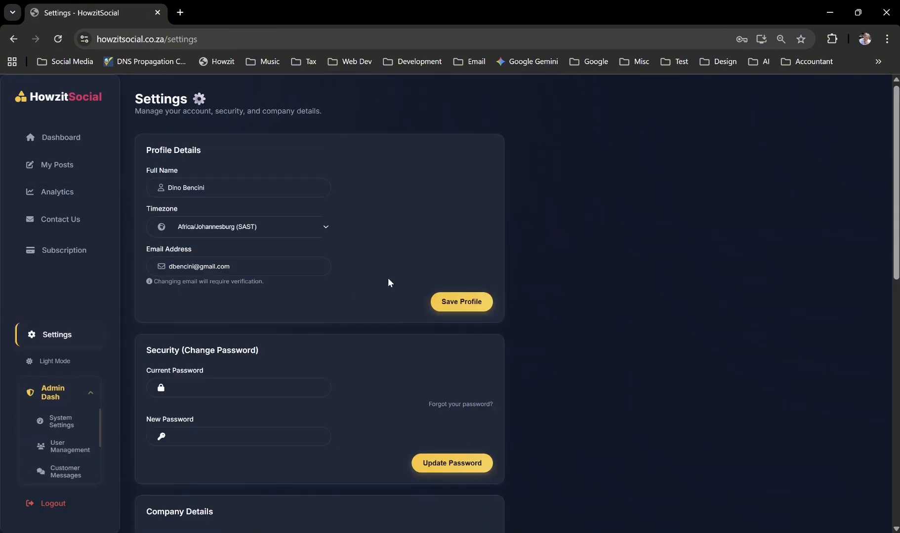
Enter "My new company" as the name of another company in the account settings and view the social media connections.
scroll(370, 251, "down", 1)
scroll(364, 247, "down", 7)
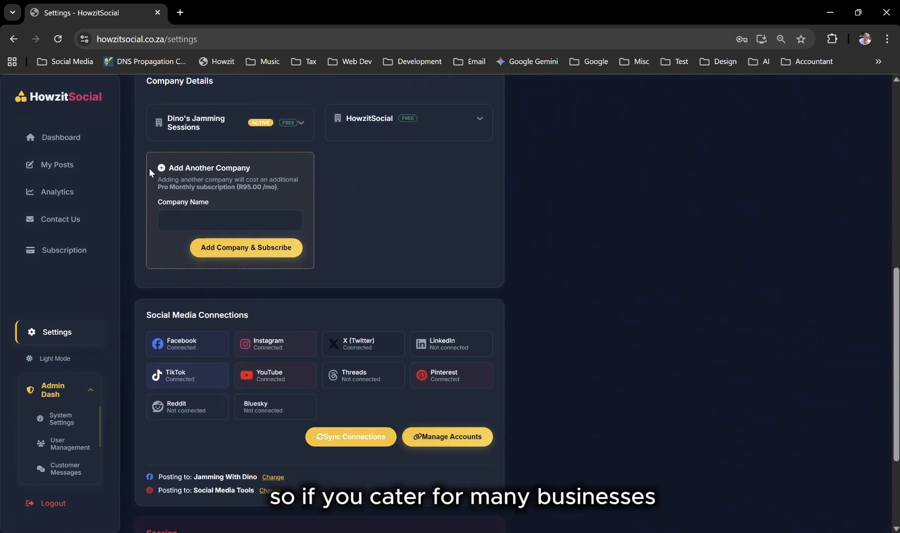
left_click(183, 220)
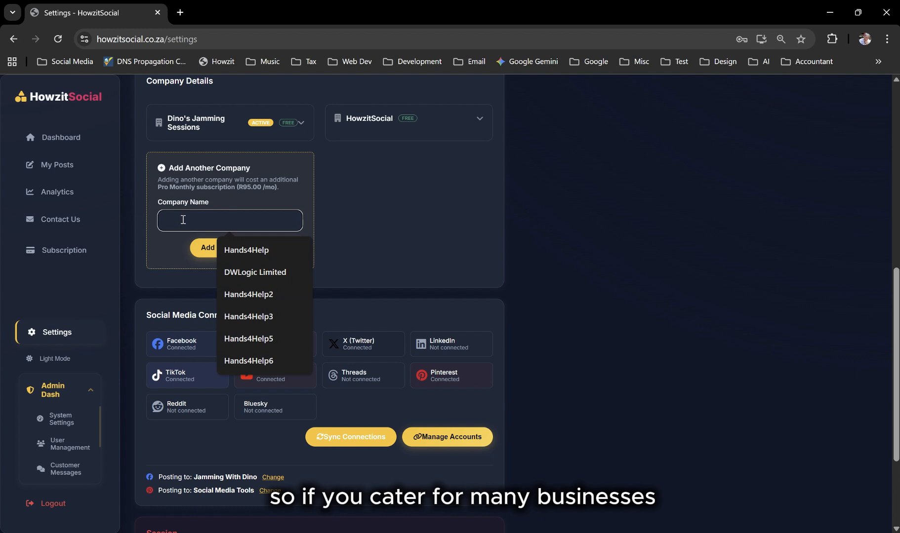
type("My new company")
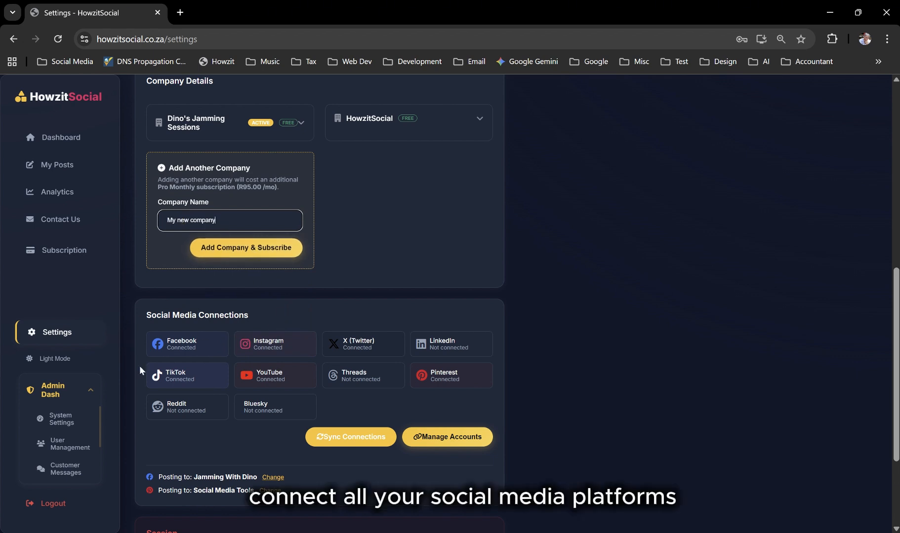
scroll(464, 378, "down", 3)
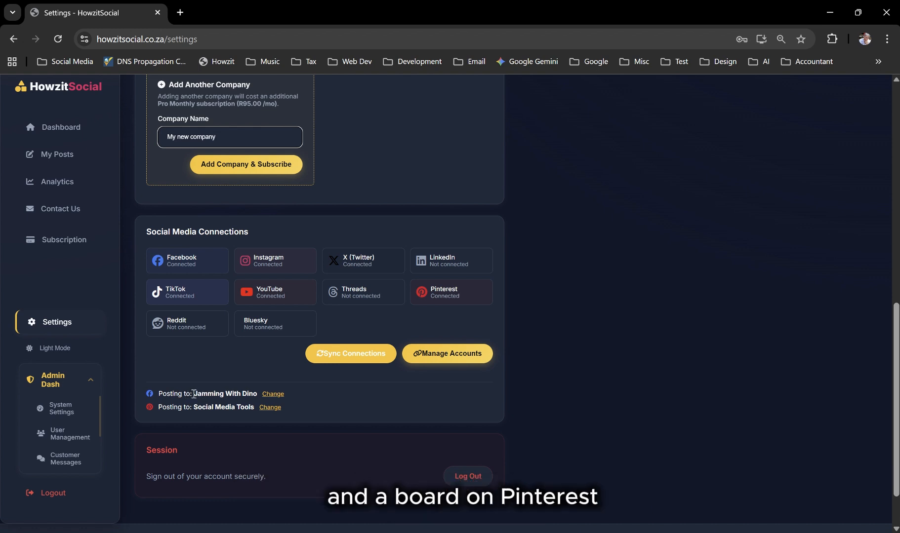
Examine the Facebook page and Pinterest board set as posting destinations under the social media connections.
left_click_drag(194, 393, 258, 393)
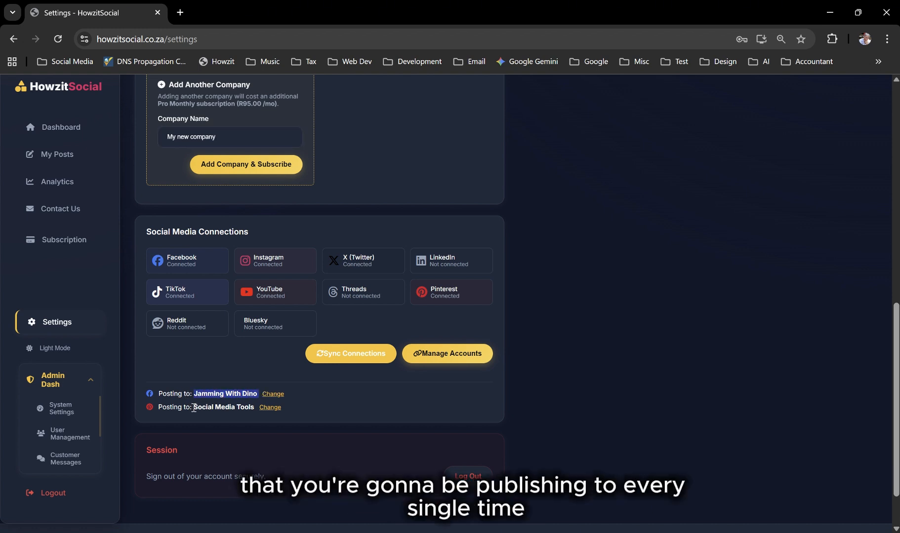
left_click_drag(193, 407, 257, 414)
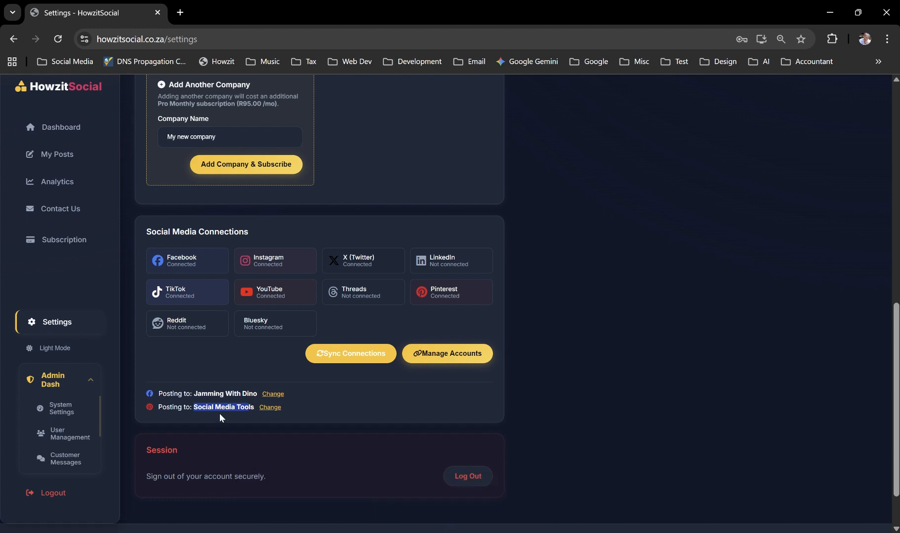
left_click(312, 396)
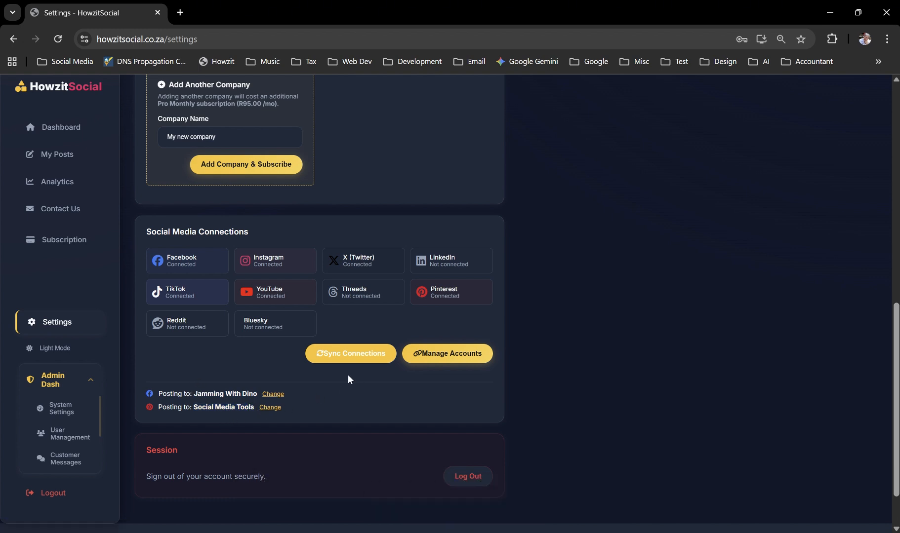
Return to the dashboard and switch the active company to HowzitSocial.
scroll(420, 336, "up", 10)
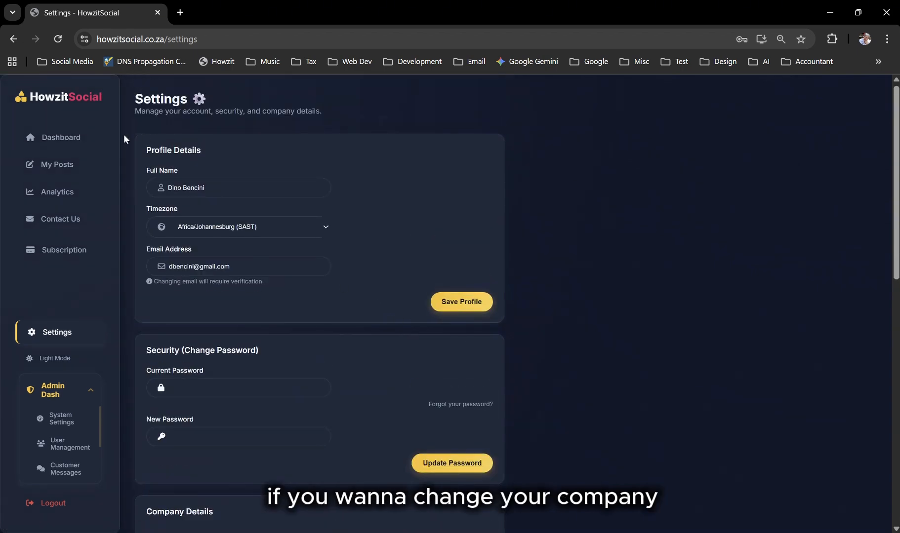
left_click(58, 138)
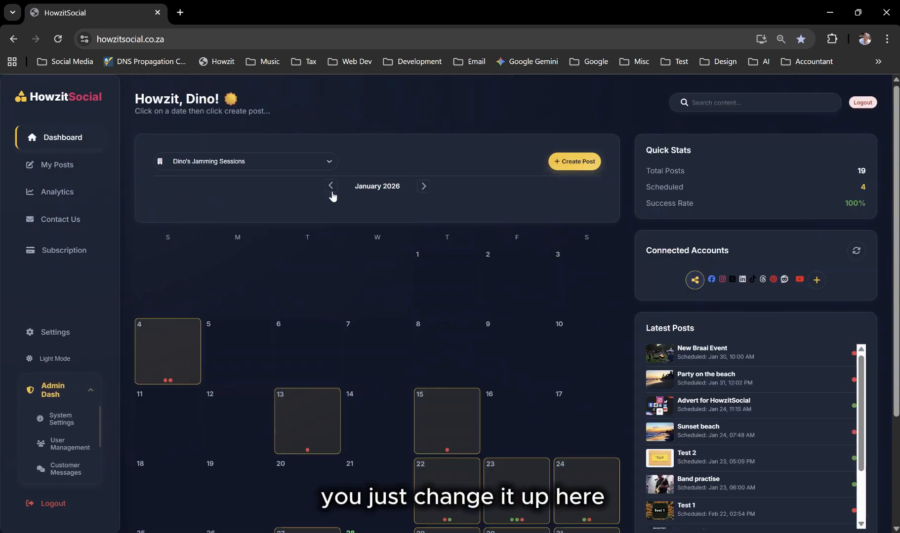
left_click(295, 164)
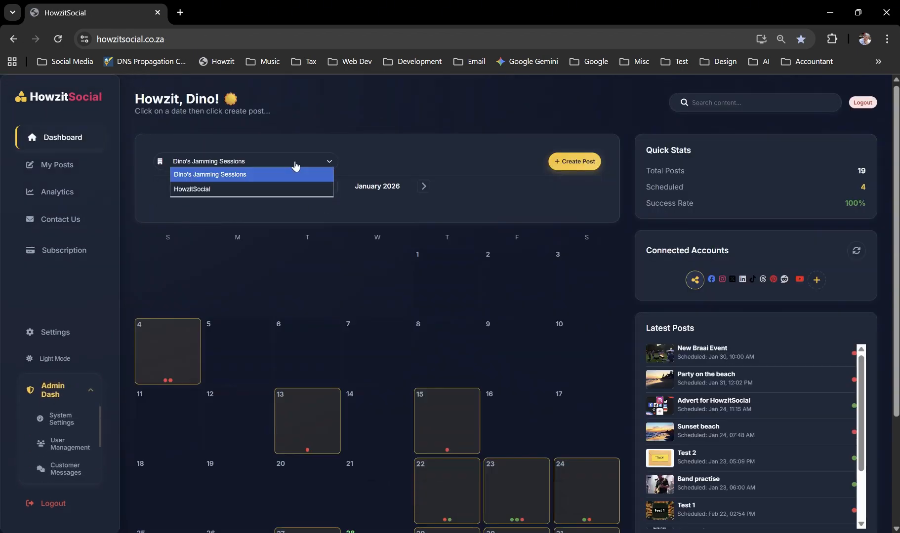
left_click(241, 175)
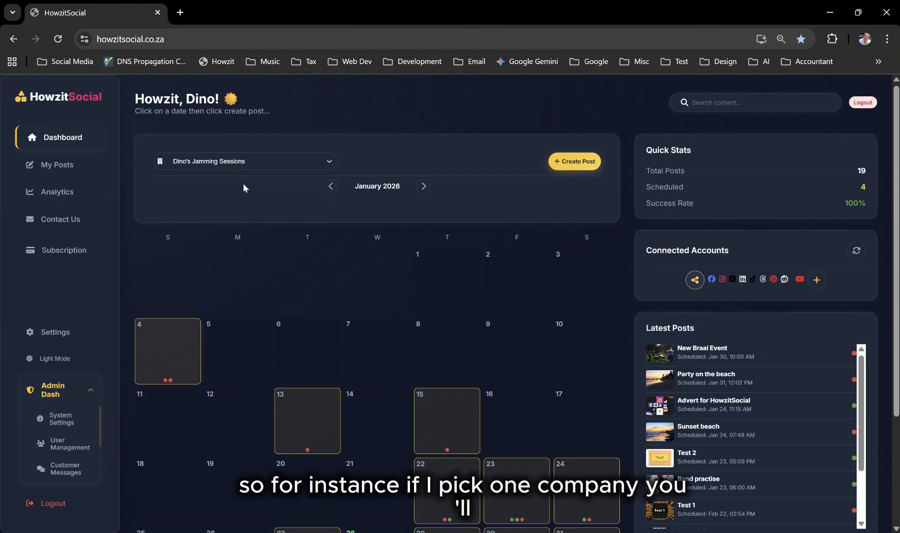
left_click(259, 166)
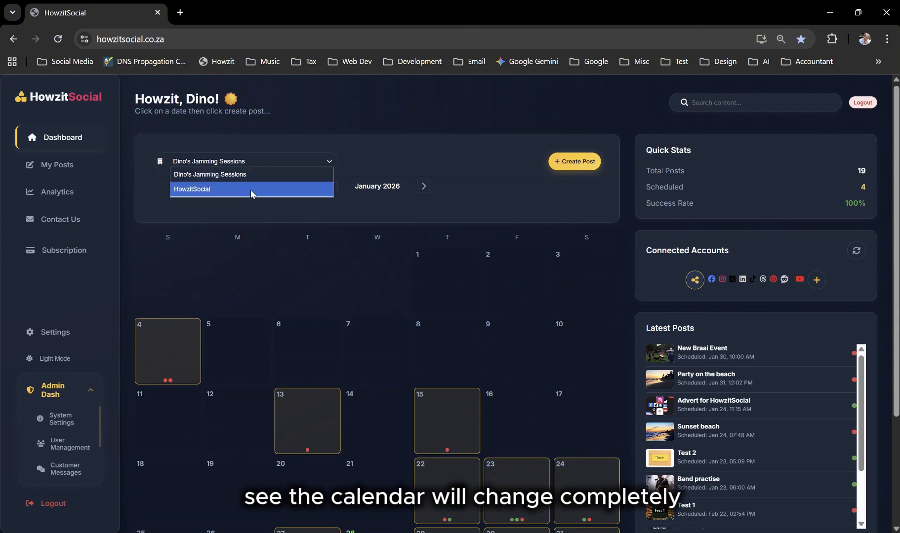
left_click(250, 190)
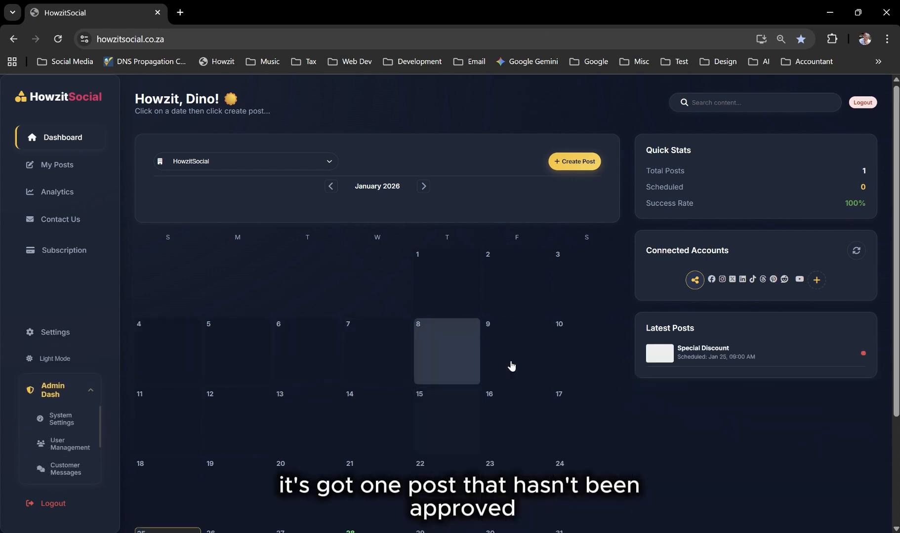
Select January 25 in the HowzitSocial calendar and open the Special Discount post to look through its content and publishing options.
scroll(511, 365, "down", 3)
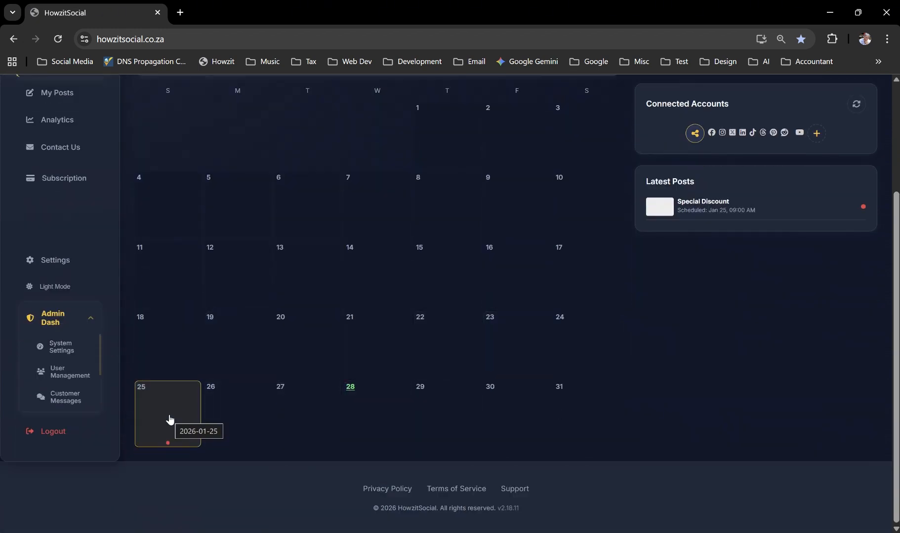
left_click(170, 420)
scroll(341, 322, "up", 3)
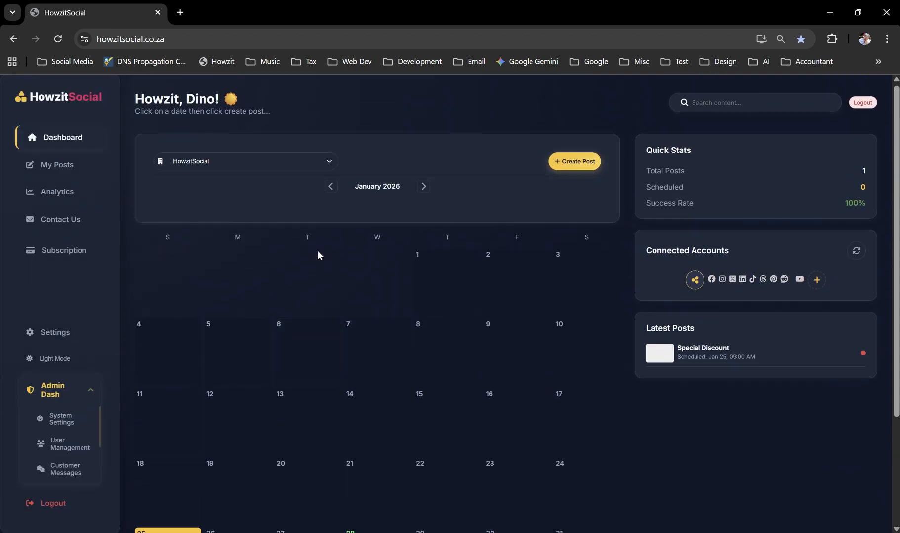
scroll(346, 283, "down", 3)
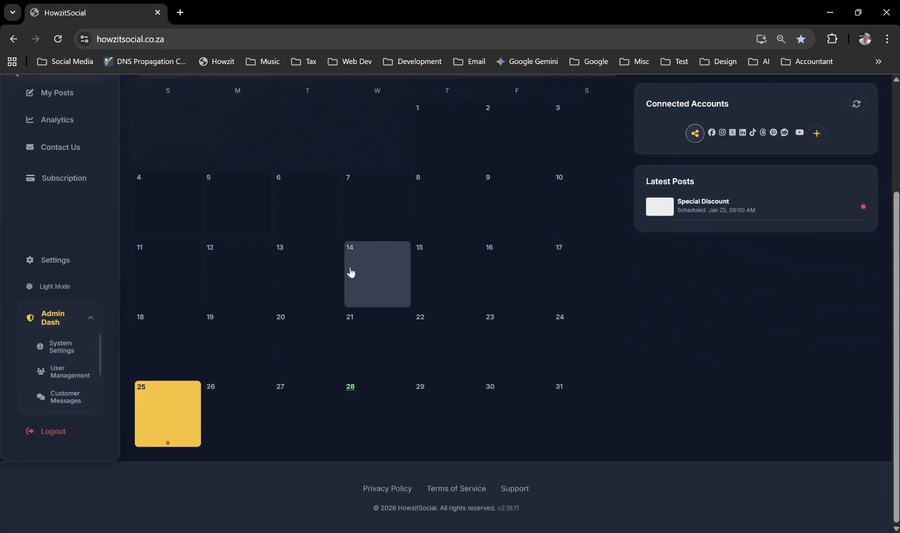
left_click(657, 208)
scroll(392, 303, "down", 10)
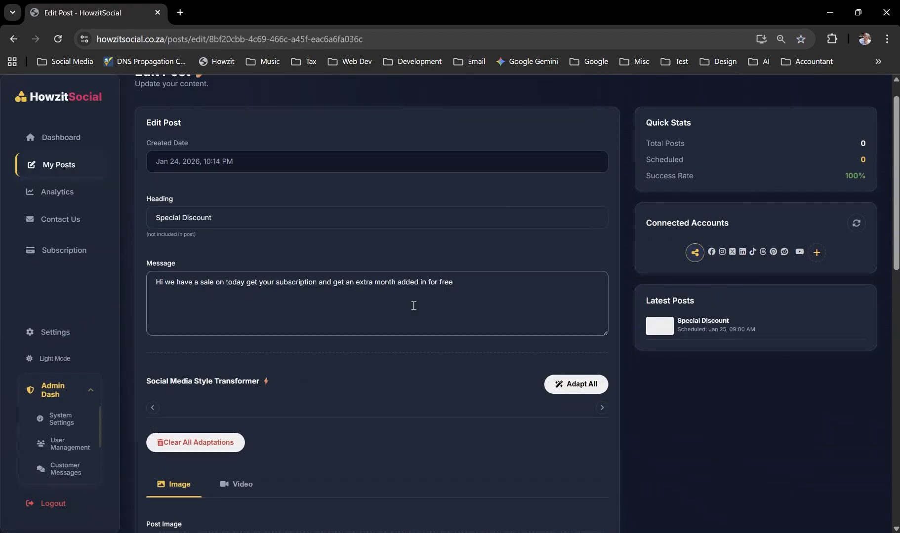
scroll(400, 295, "down", 4)
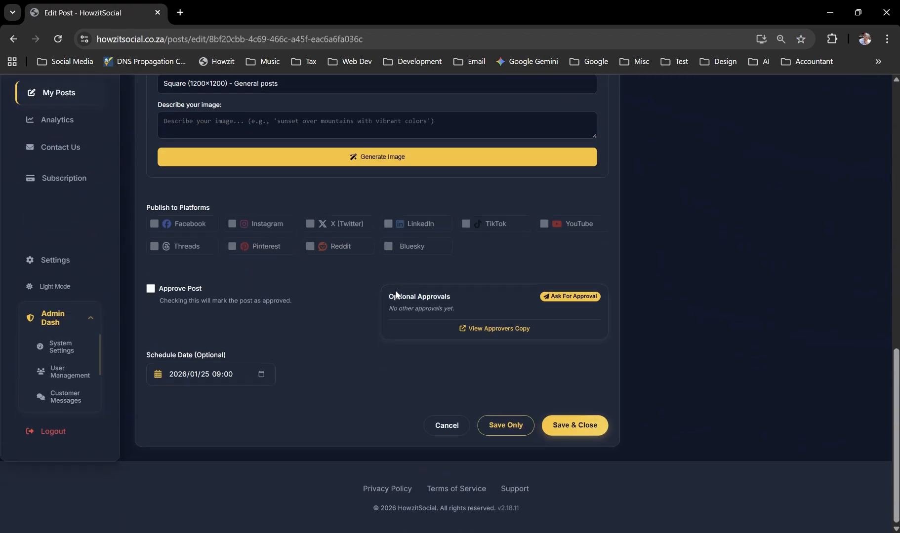
Generate a square AI image for the post from the description "Birthday present, with an excited kid that cant wait to open it".
scroll(302, 312, "up", 4)
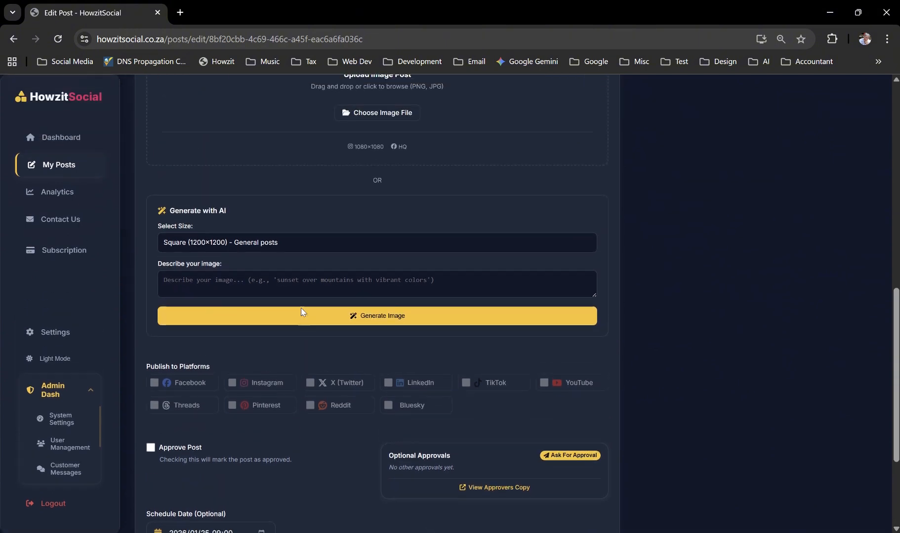
left_click(218, 310)
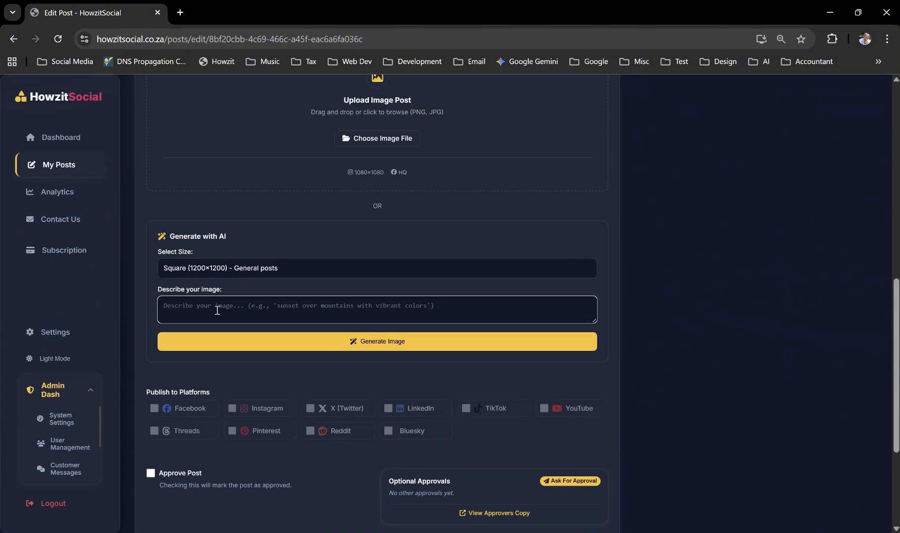
type("Birthday present, with a")
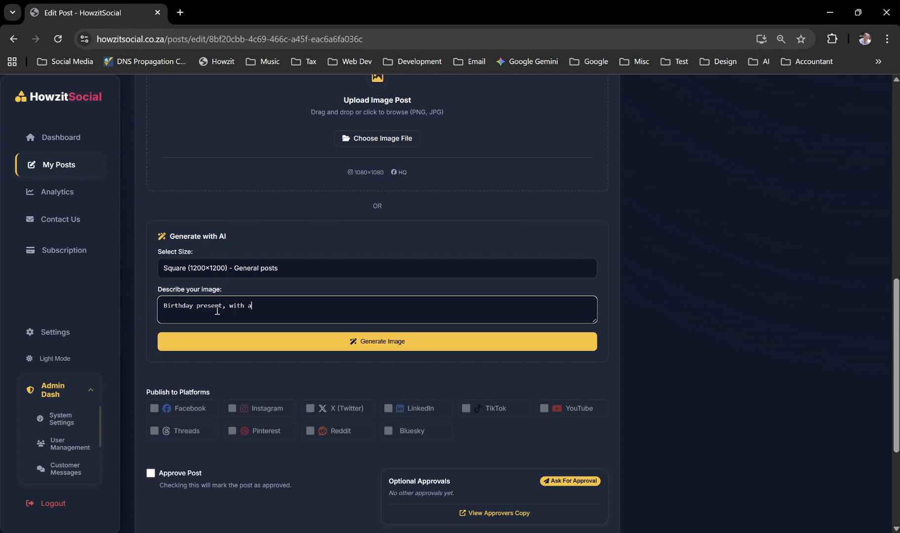
type("n exc")
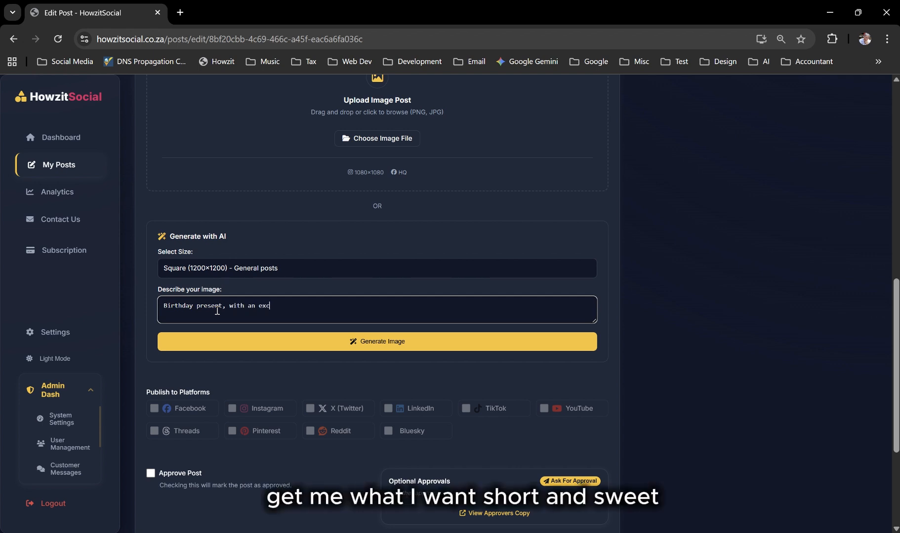
type("ited kid that cant wait to")
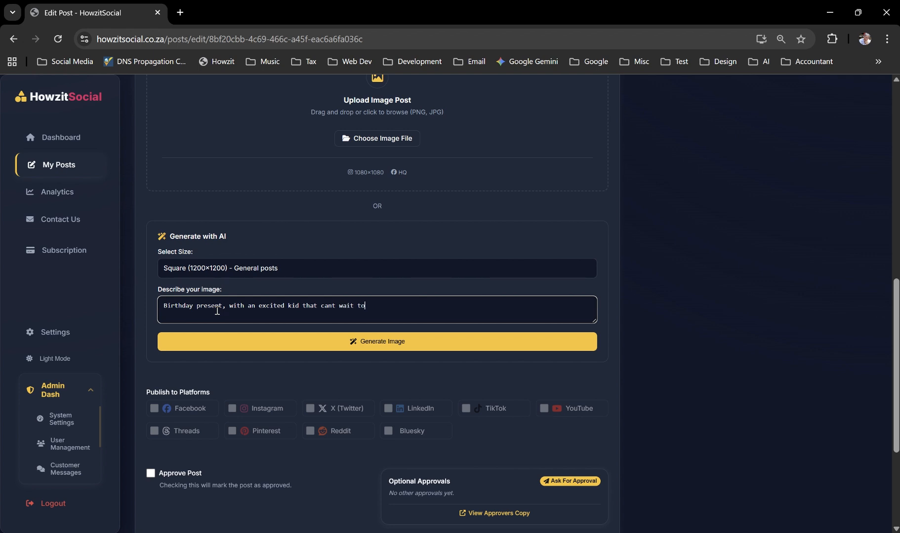
type("n it")
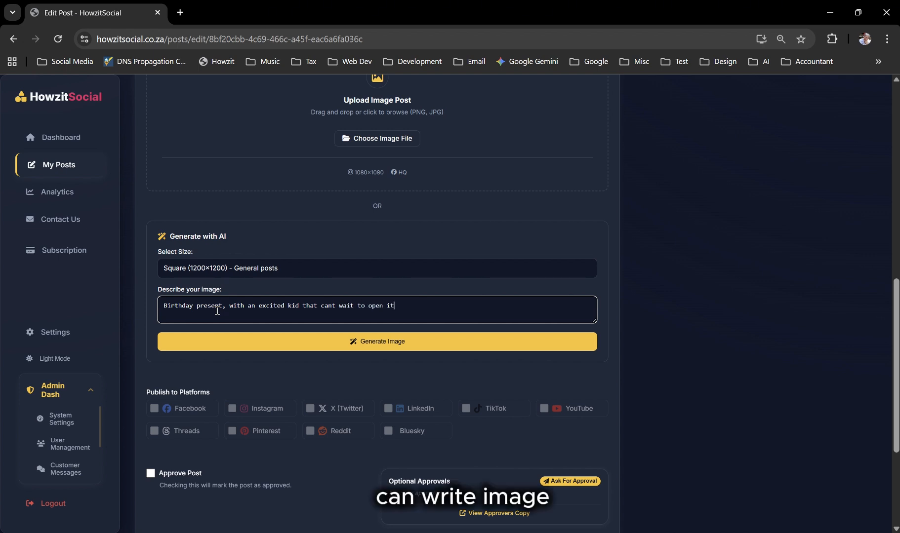
left_click(371, 345)
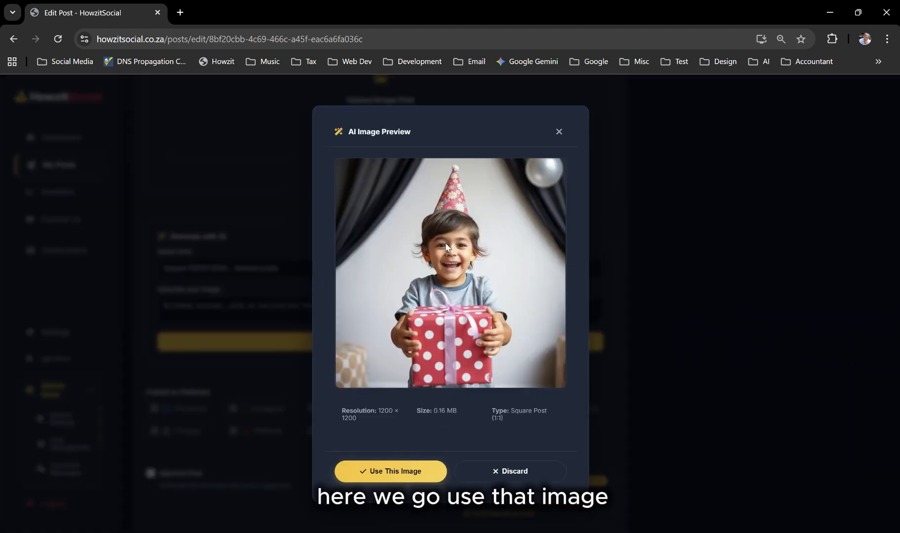
Use the generated birthday image in the Special Discount post and save the post without closing it.
left_click(395, 472)
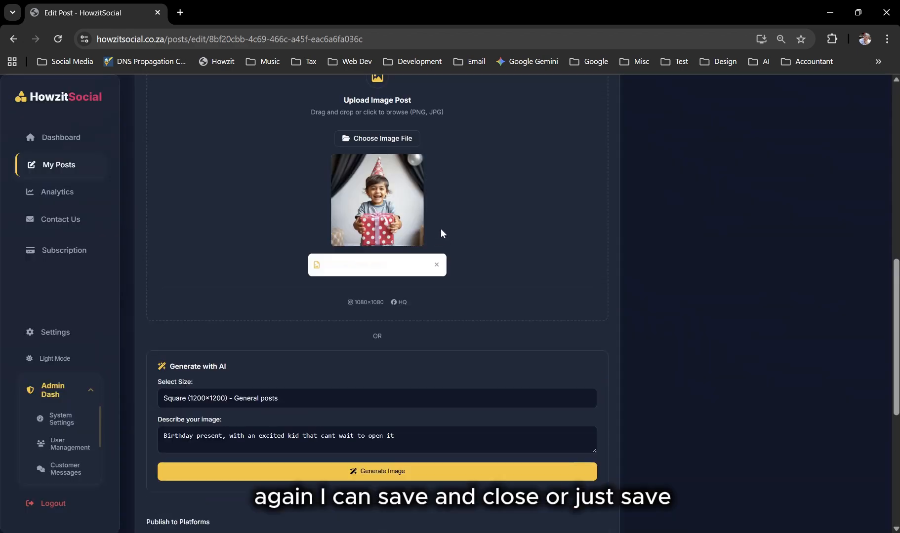
scroll(503, 243, "down", 6)
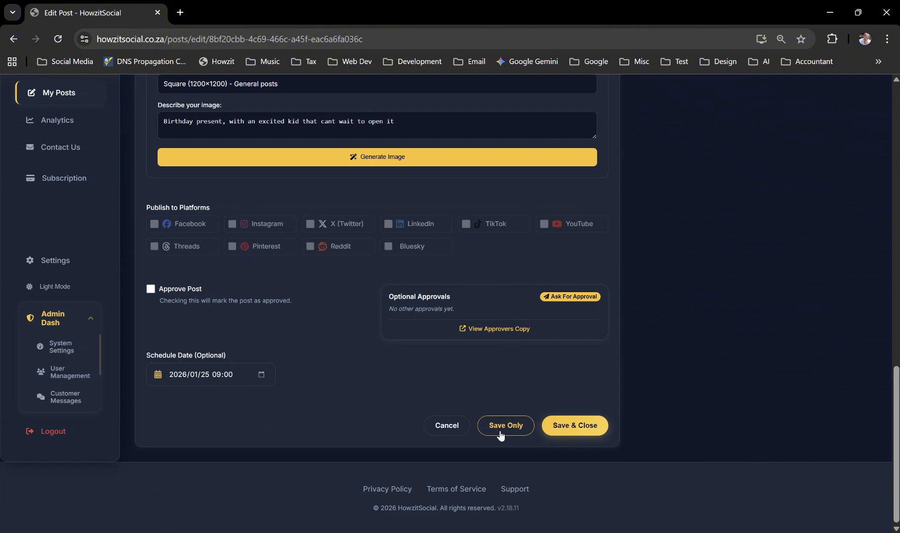
left_click(499, 434)
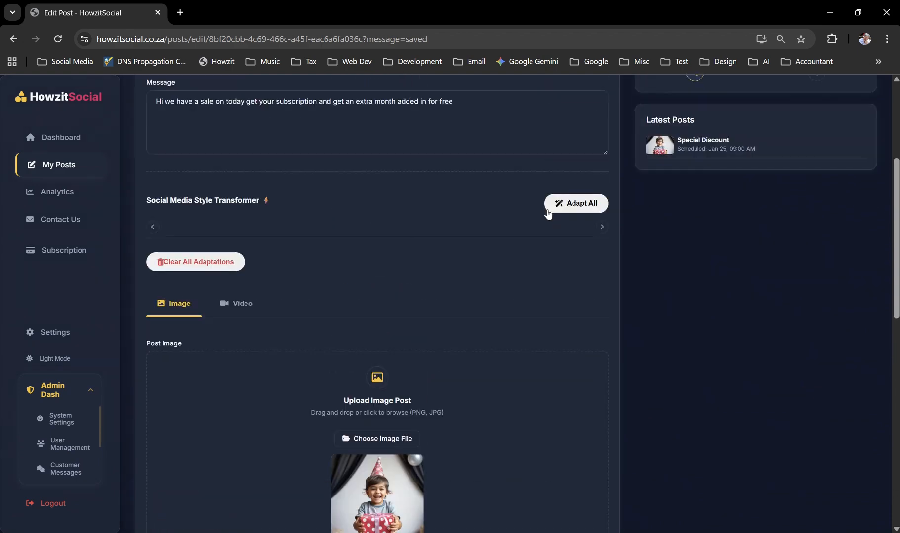
Return to the dashboard, switch the active company back to the Jamming Sessions company and view its calendar and latest posts.
left_click(54, 137)
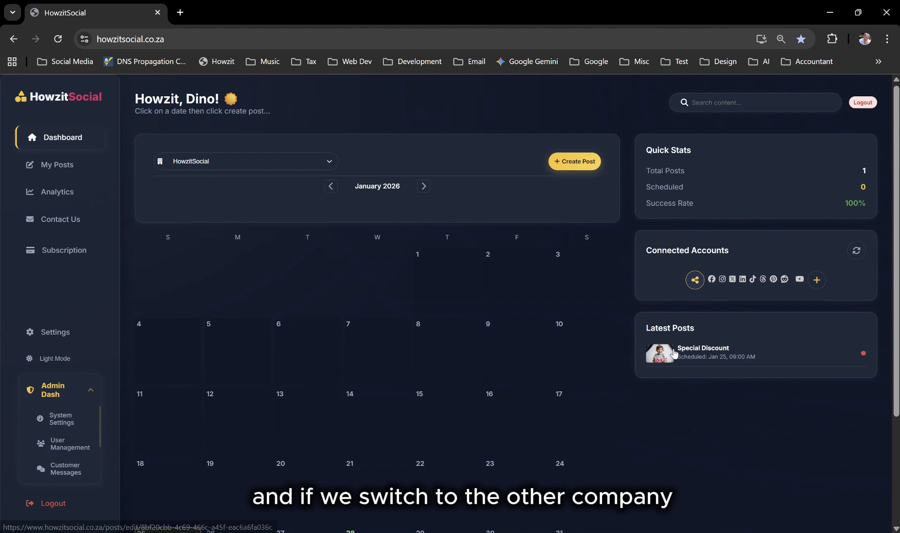
left_click(246, 163)
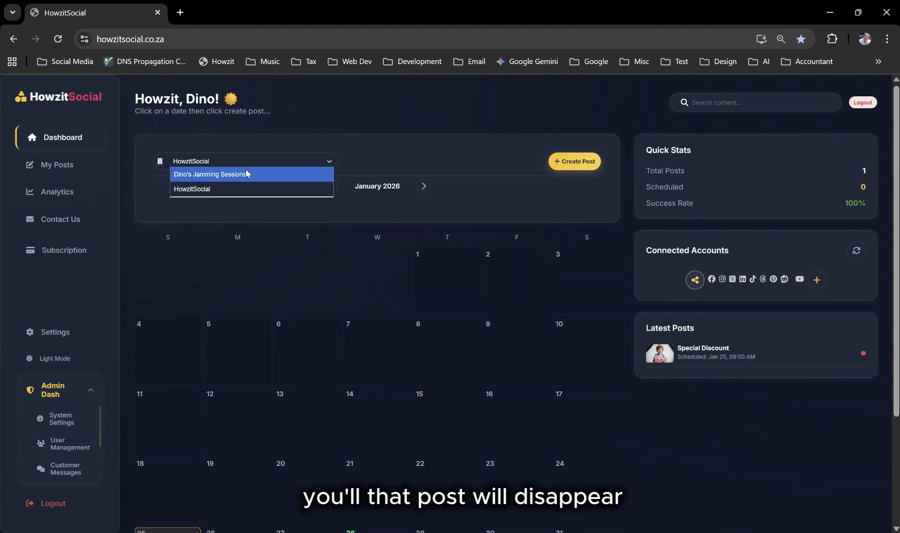
left_click(247, 170)
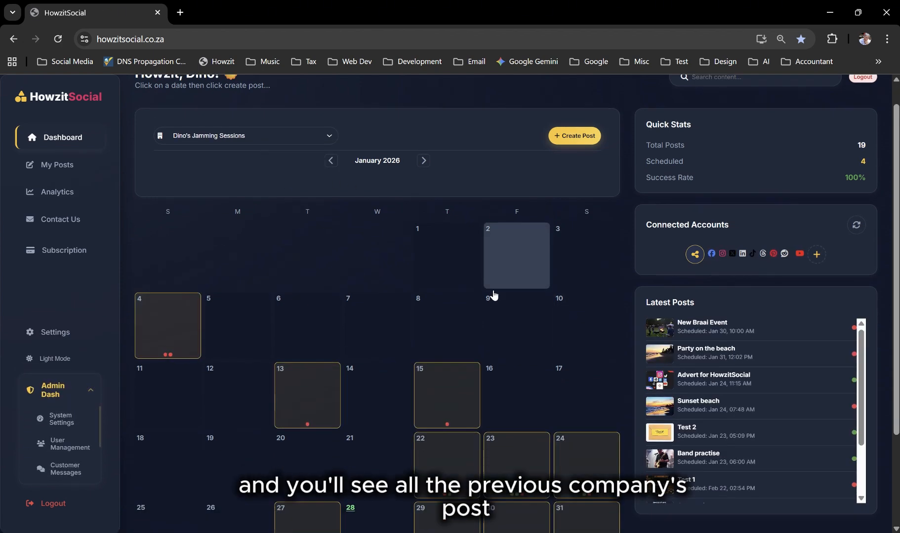
scroll(489, 291, "down", 3)
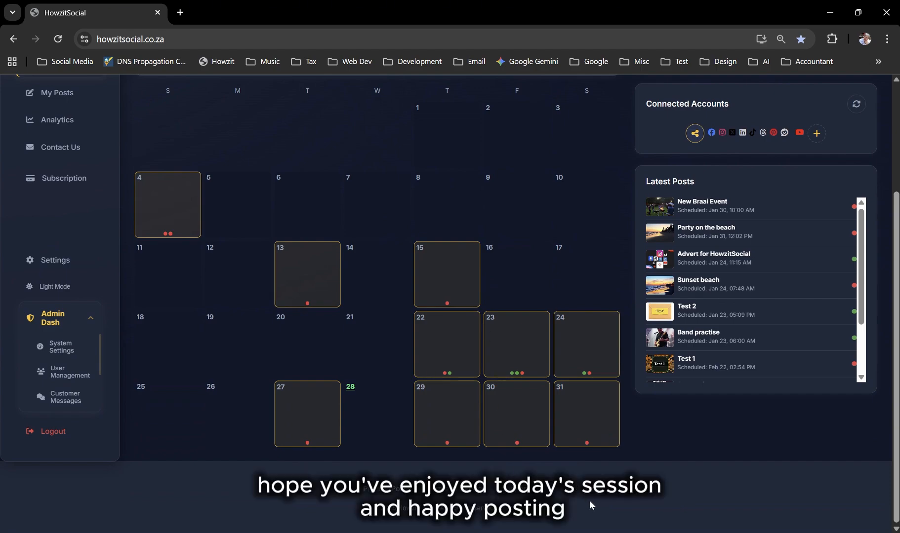